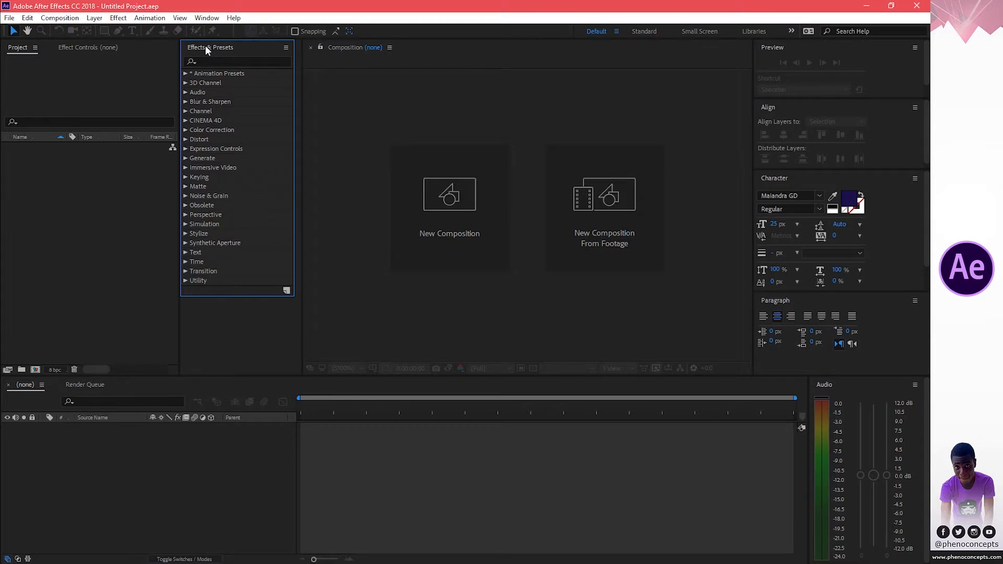
left_click_drag(205, 45, 817, 373)
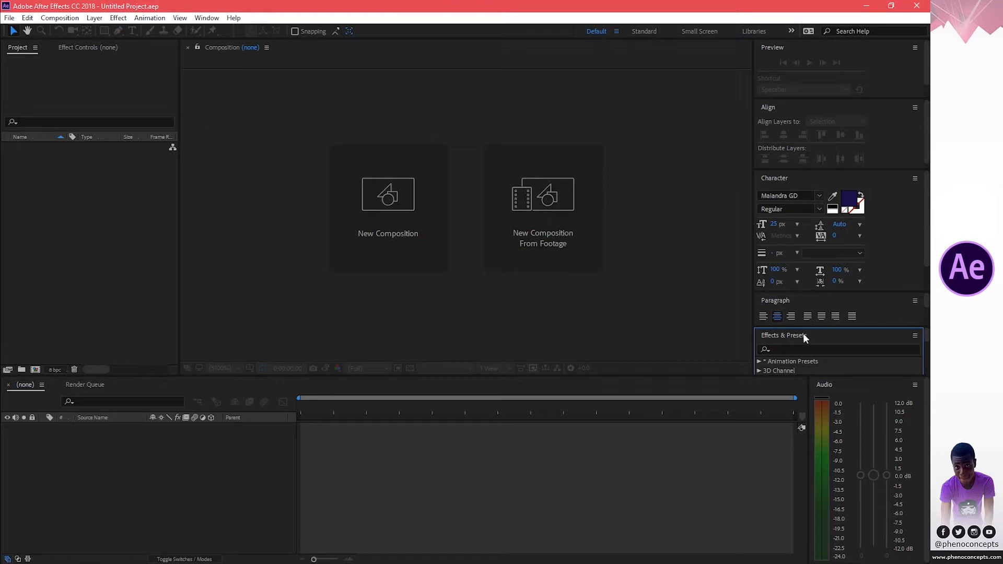
left_click_drag(765, 327, 186, 94)
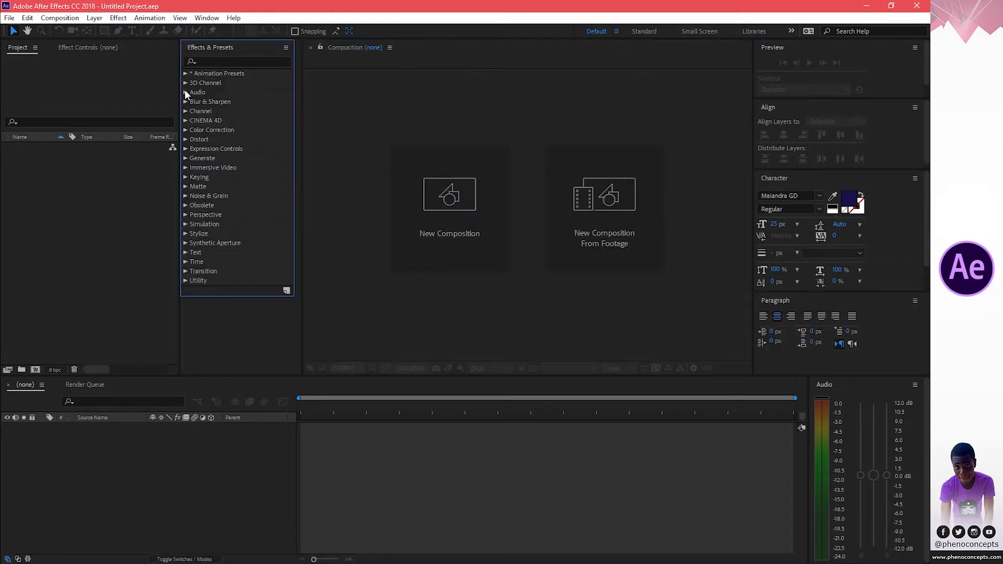
left_click(510, 329)
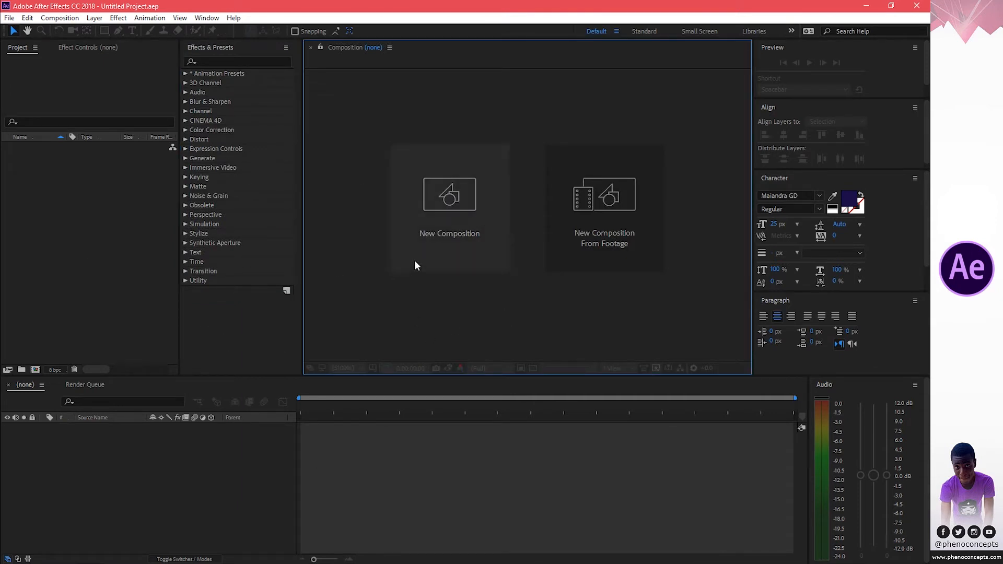
Create a new 1920×1080 composition at 30 fps, 10 seconds long, with a cyan background.
left_click(453, 188)
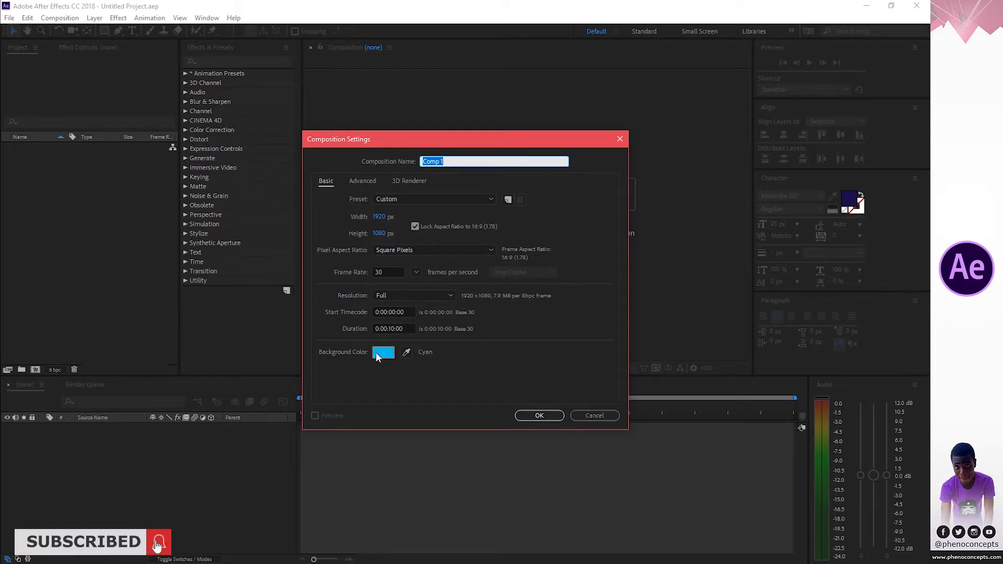
left_click(540, 416)
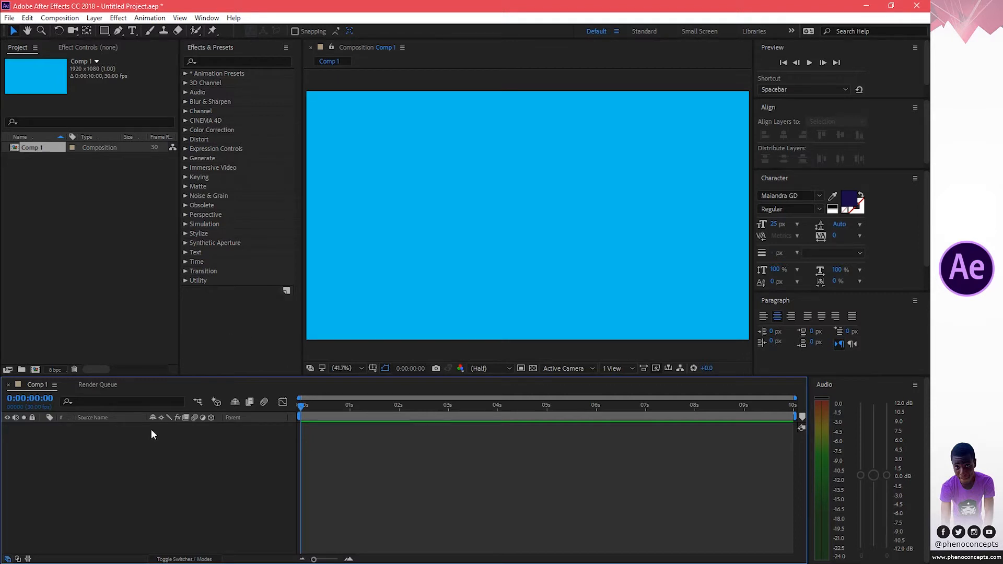
Import the eleven Untitled-1 PNG layer images from the Desktop in File Explorer into the project.
key("super+e")
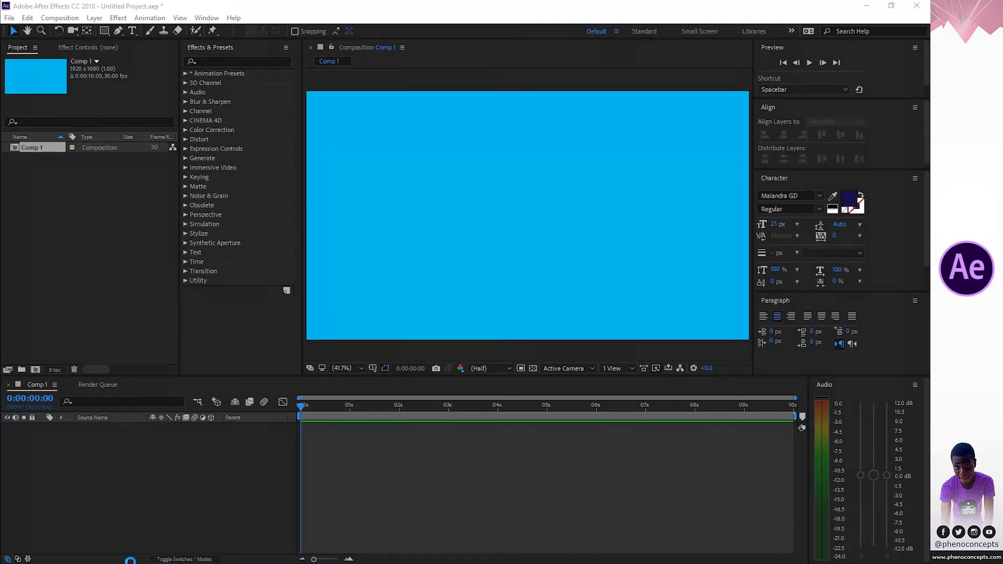
left_click(316, 83)
double_click(317, 85)
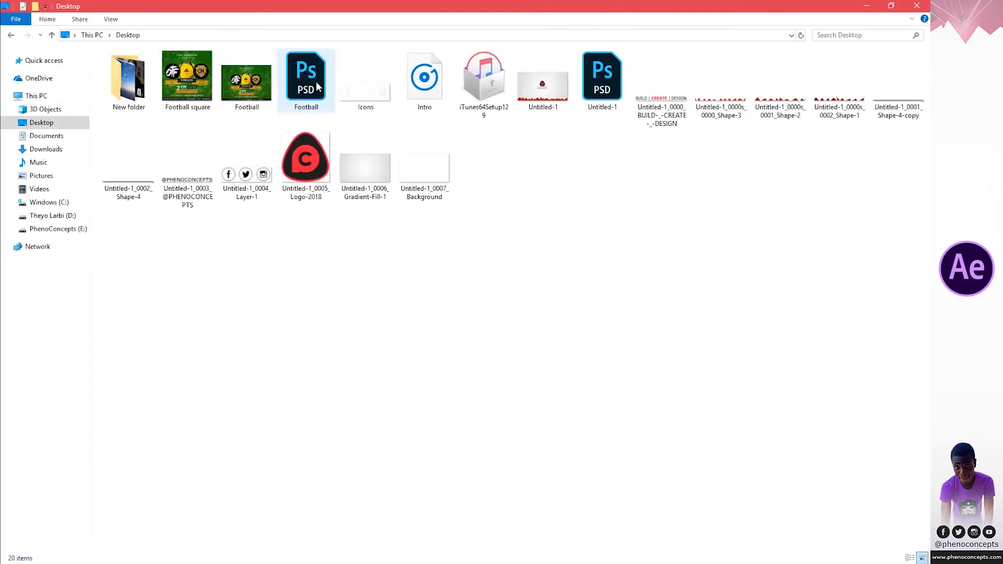
left_click(649, 104)
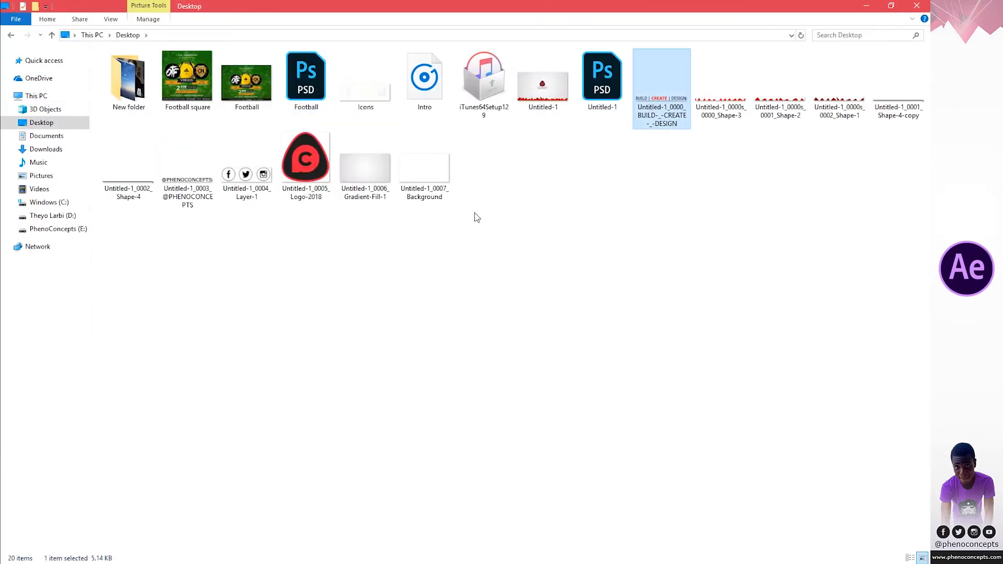
left_click(437, 177, "shift")
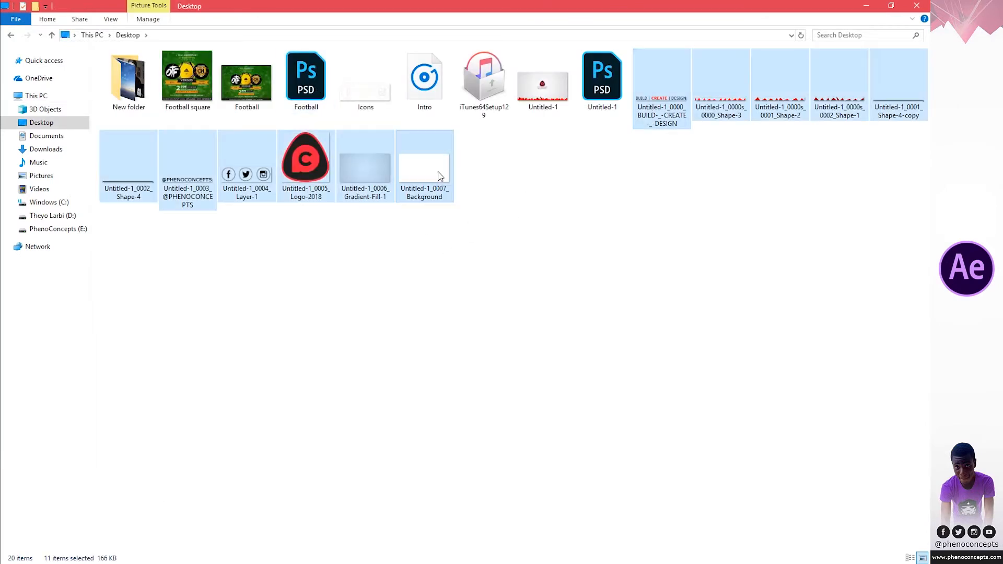
left_click_drag(664, 99, 72, 264)
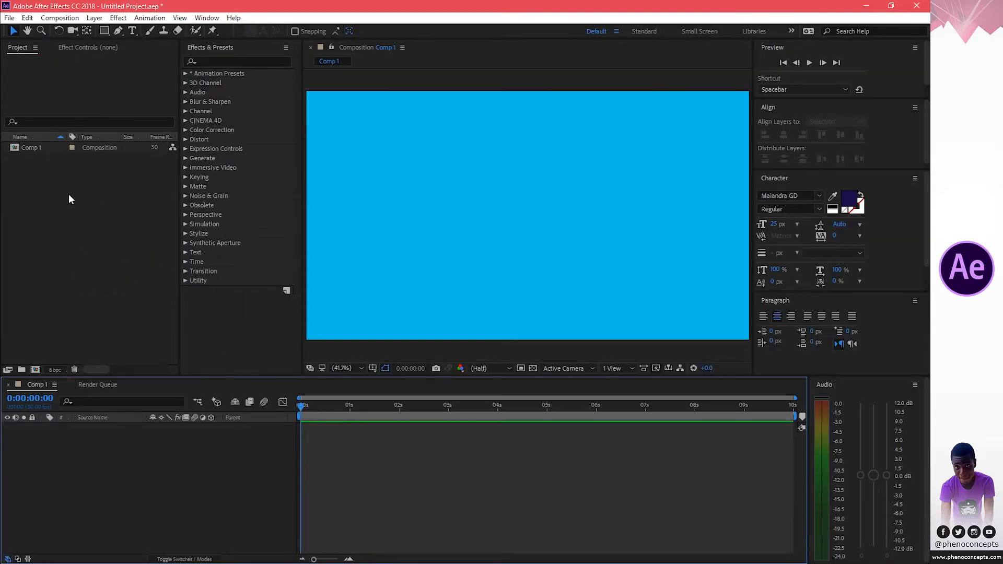
left_click(84, 311)
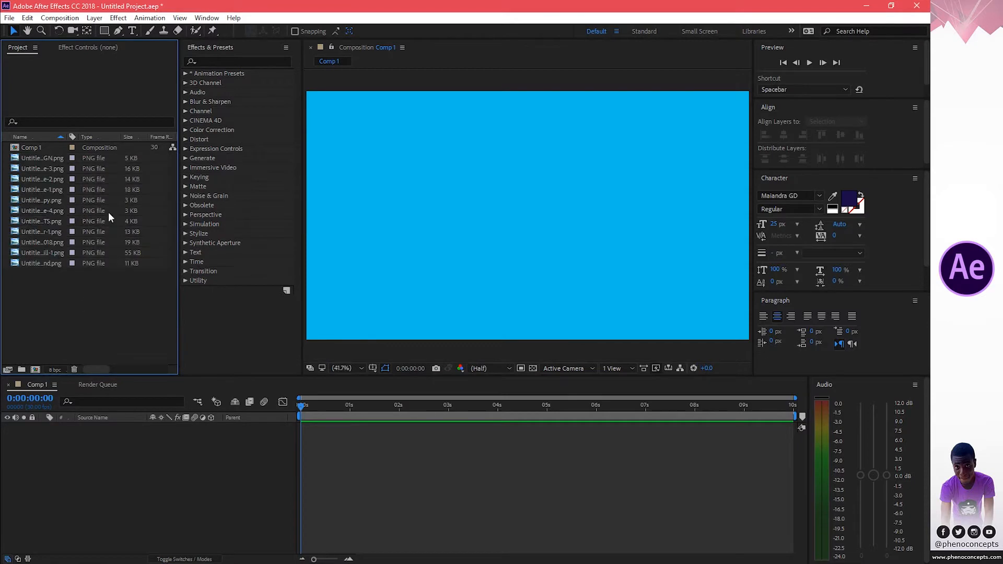
Import the Intro MP3 audio file from the Desktop into the project.
double_click(75, 299)
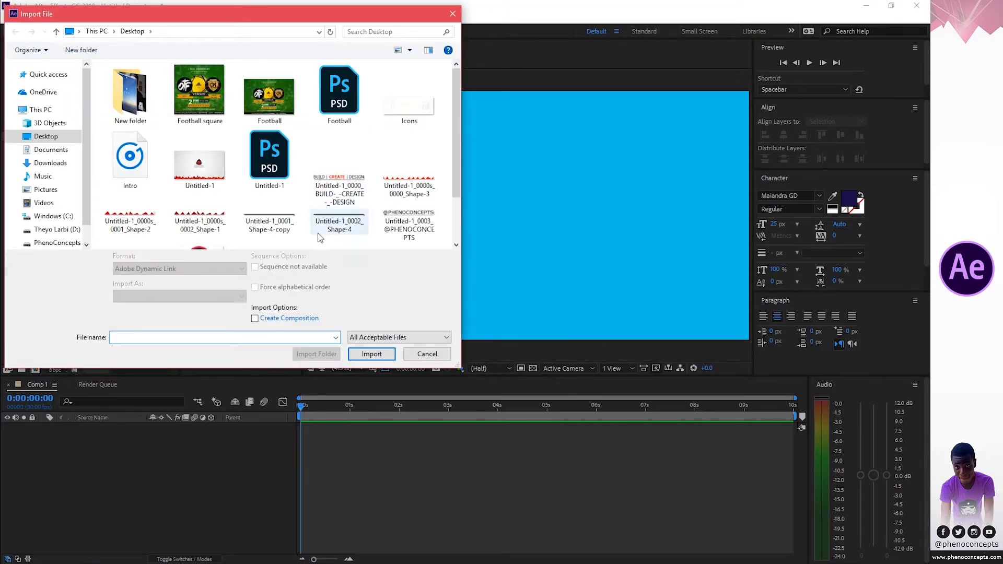
left_click(128, 165)
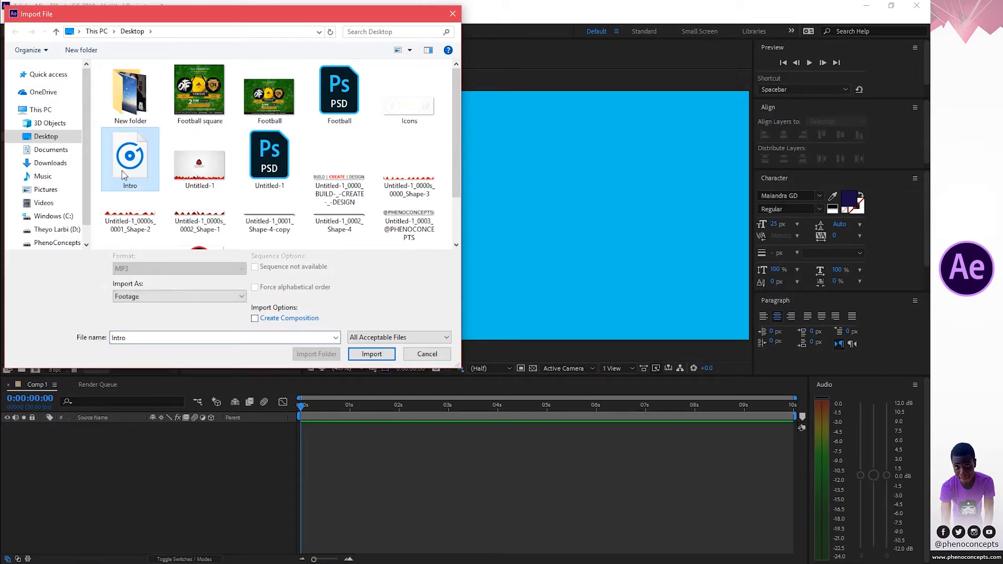
left_click(371, 355)
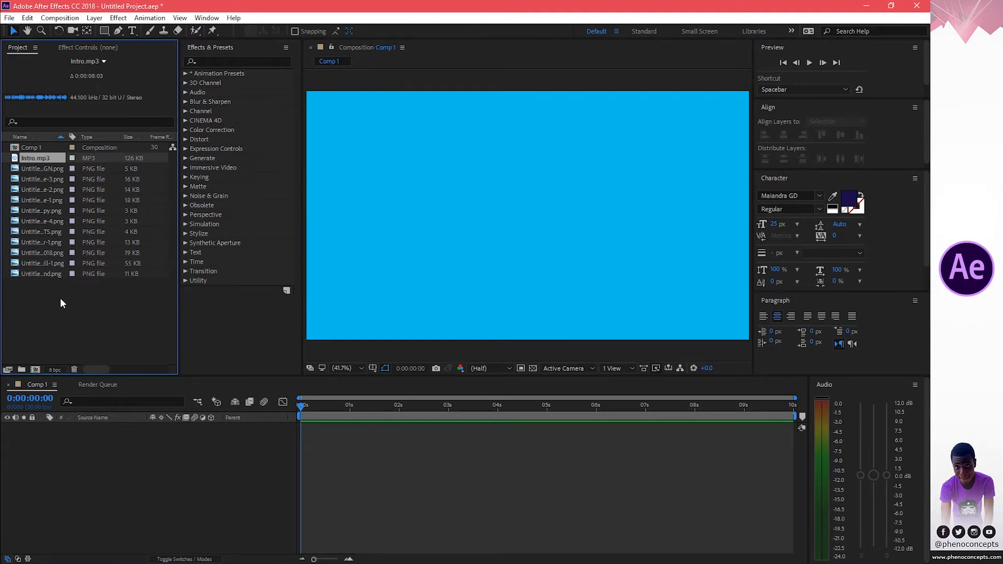
Add the Intro audio and all the PNG images as layers to Comp 1.
left_click(34, 146)
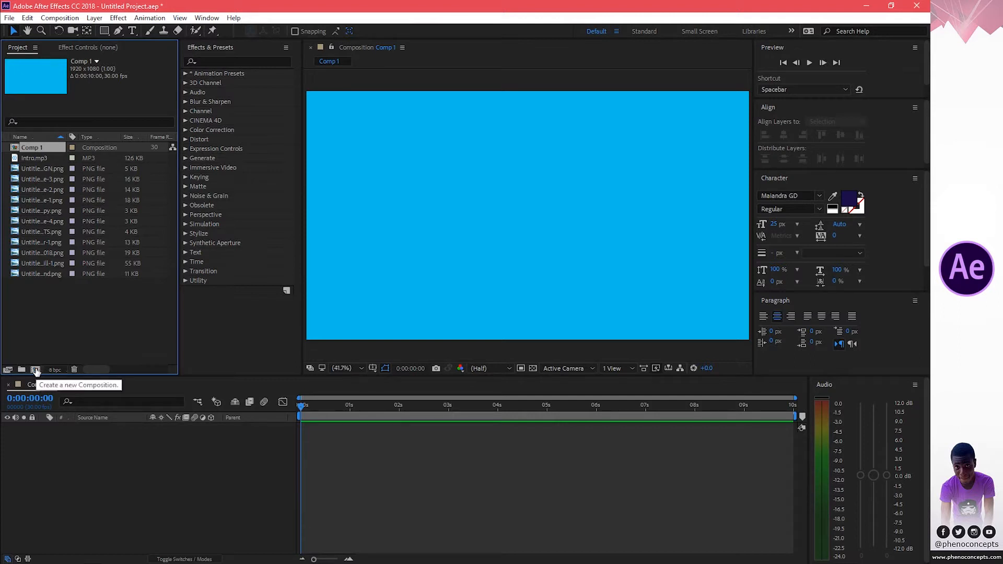
left_click_drag(47, 263, 87, 450)
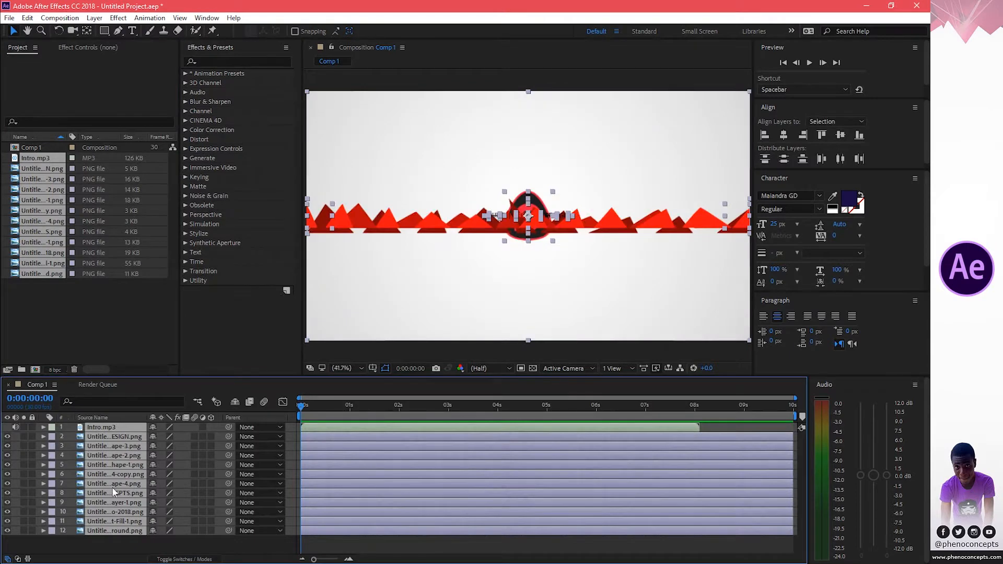
left_click(116, 542)
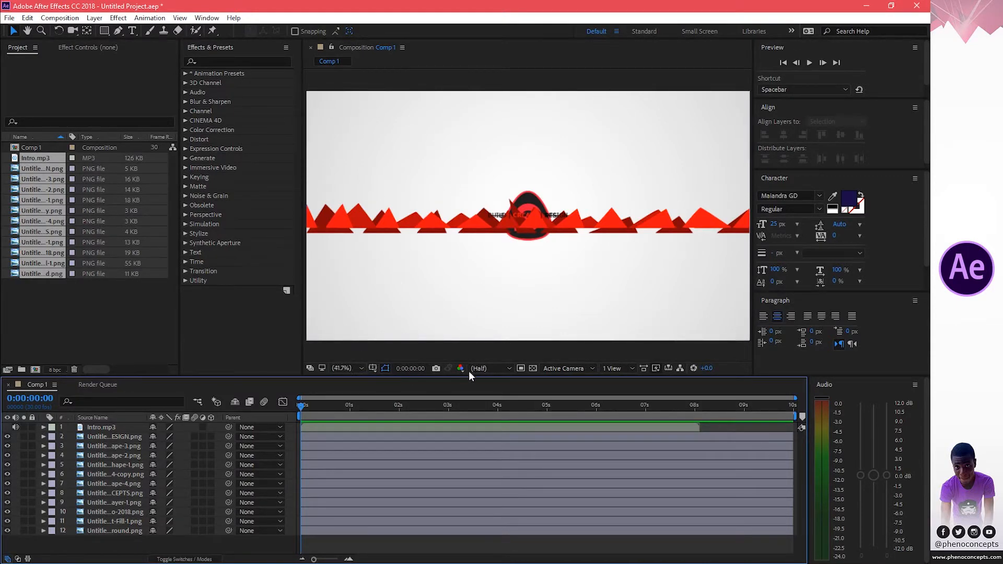
Set the composition preview resolution to Third.
left_click(486, 369)
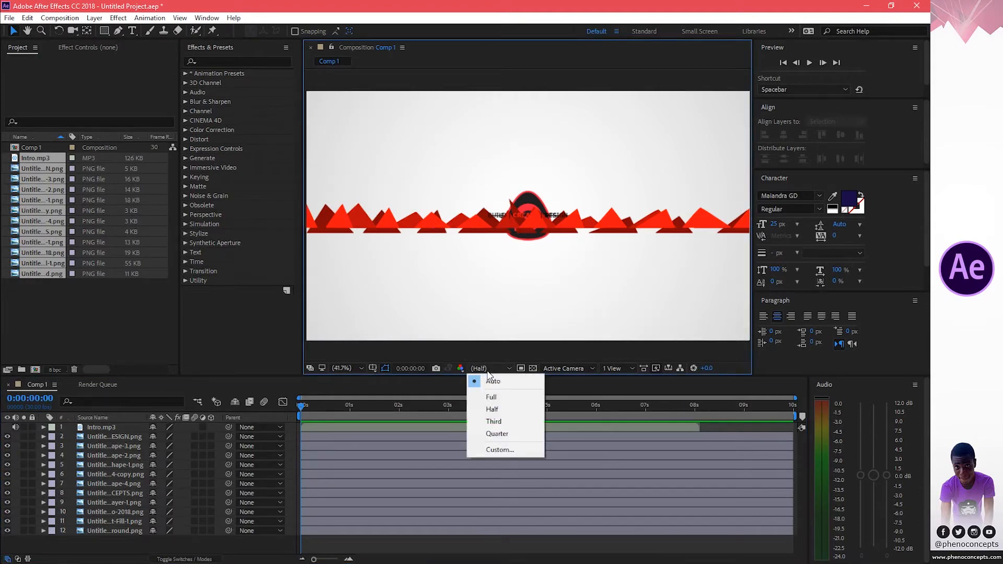
left_click(494, 422)
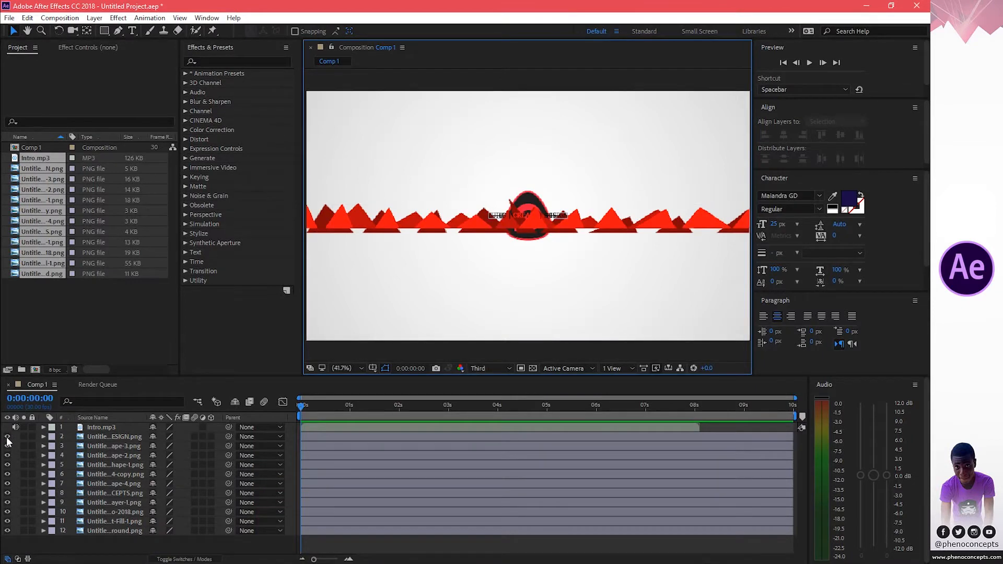
Hide all image layers except the background, gradient fill and logo layers.
left_click_drag(7, 441, 10, 530)
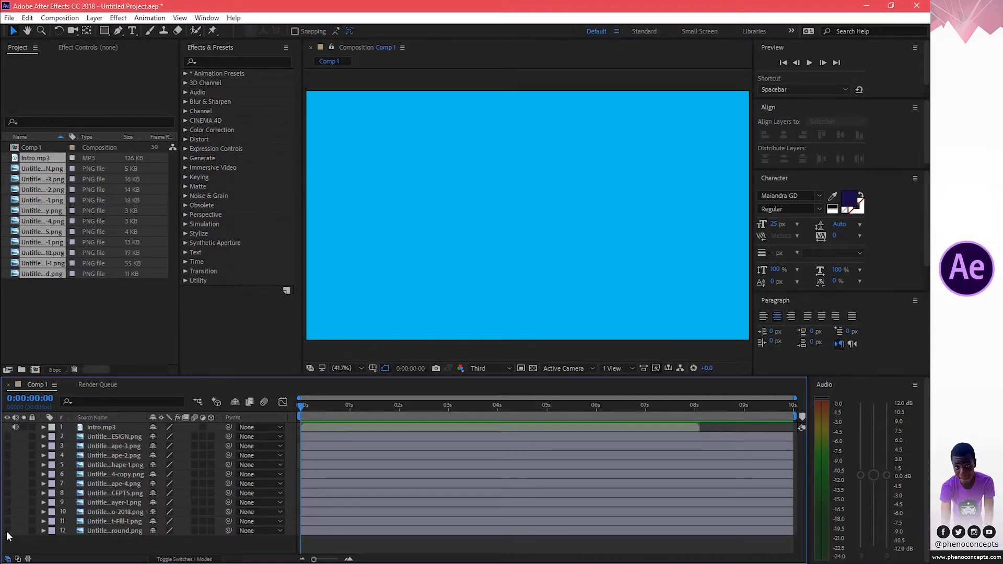
left_click(7, 531)
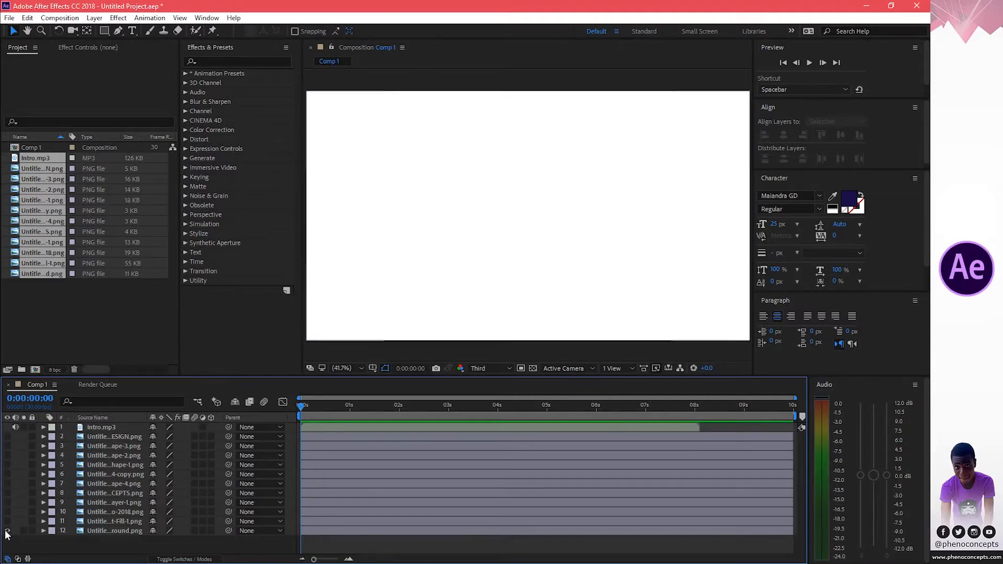
left_click(7, 522)
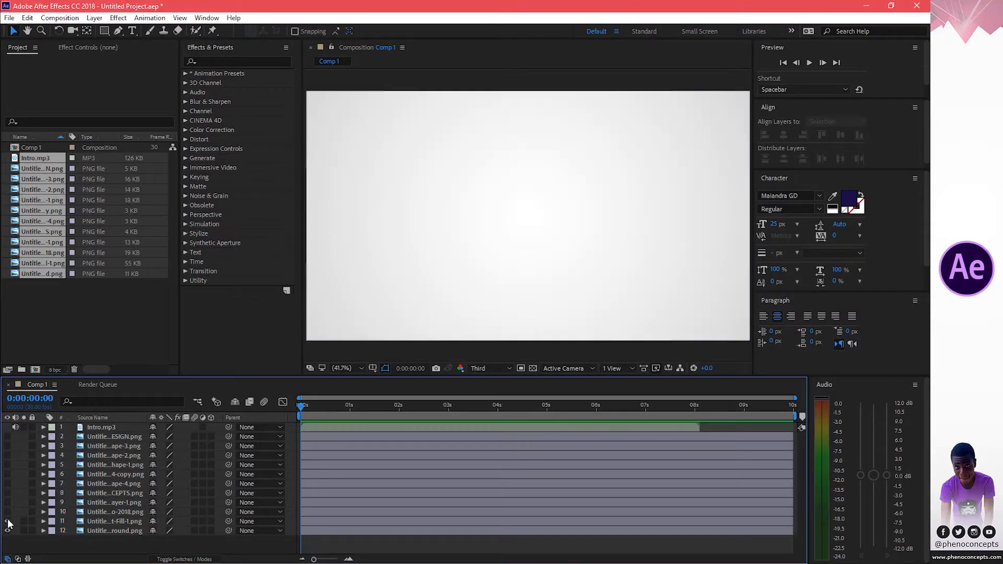
left_click(7, 512)
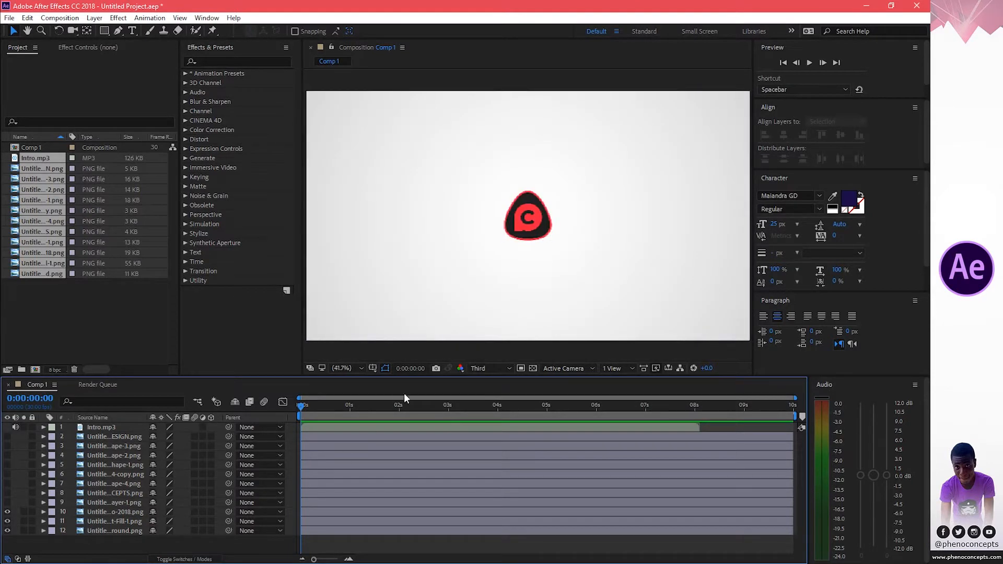
Set the composition preview resolution to Half.
left_click(496, 368)
left_click(489, 398)
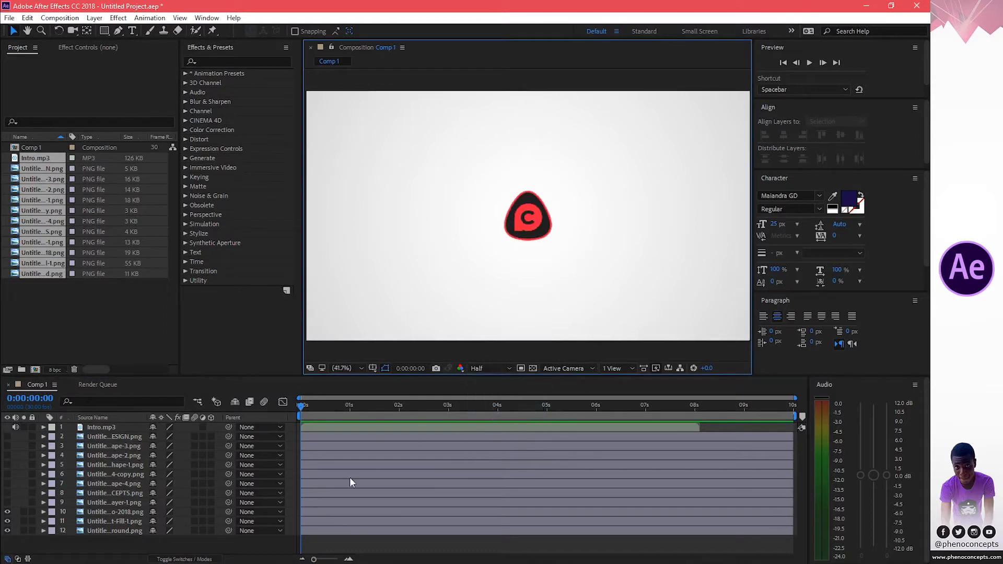
Rename the Logo-2018 image layer as logo.
left_click(106, 512)
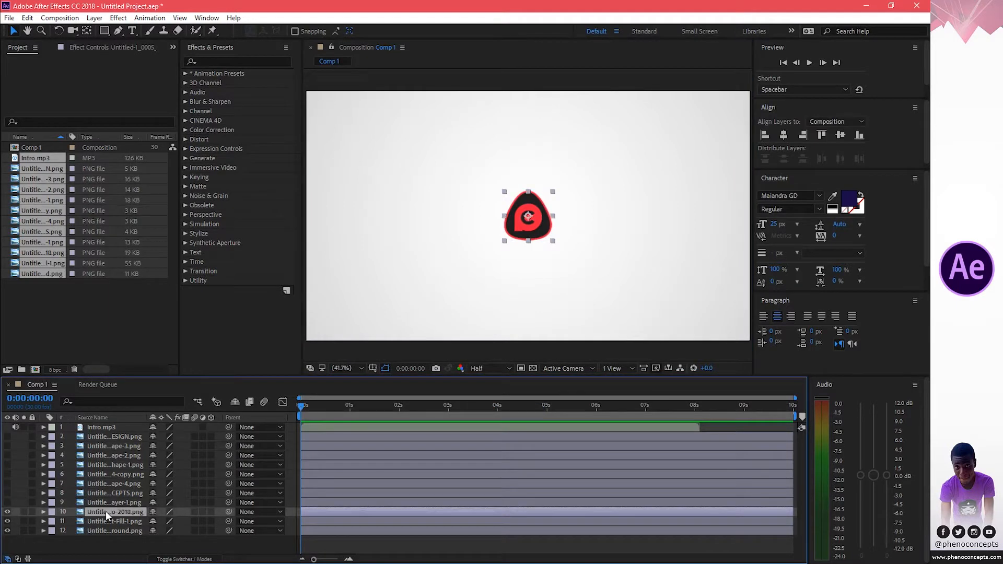
key("Return")
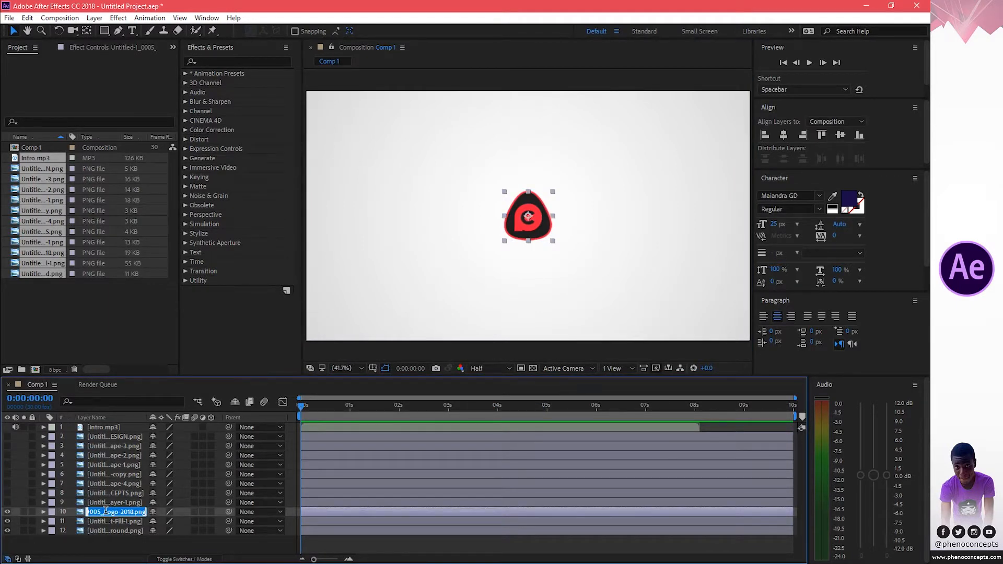
key("BackSpace")
type("logo")
key("Return")
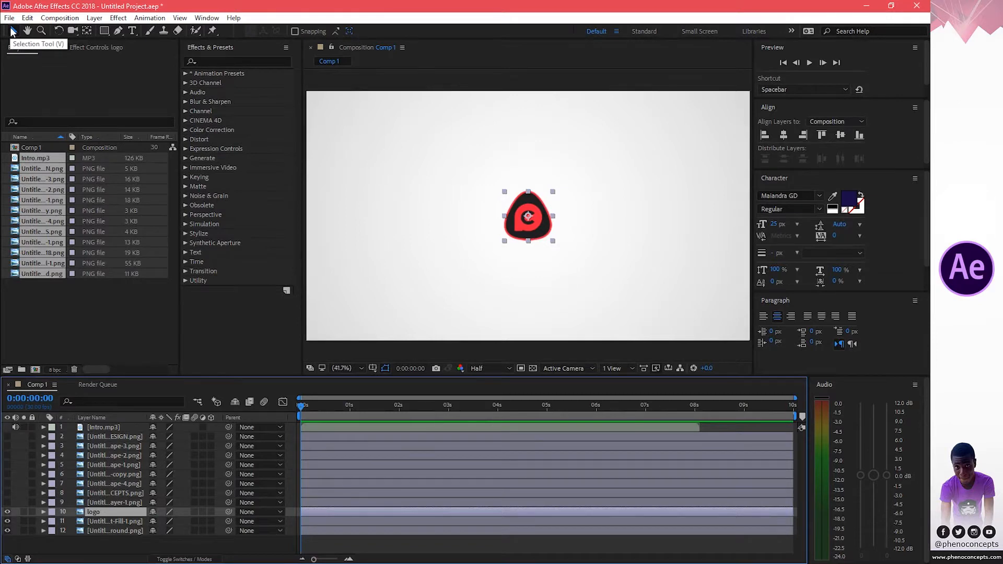
Try moving the logo upward in the viewer, then undo the move.
mouse_move(527, 203)
left_mouse_down()
mouse_move(472, 218)
mouse_move(493, 226)
mouse_move(523, 174)
mouse_move(543, 200)
mouse_move(531, 196)
left_mouse_up()
key("ctrl+z")
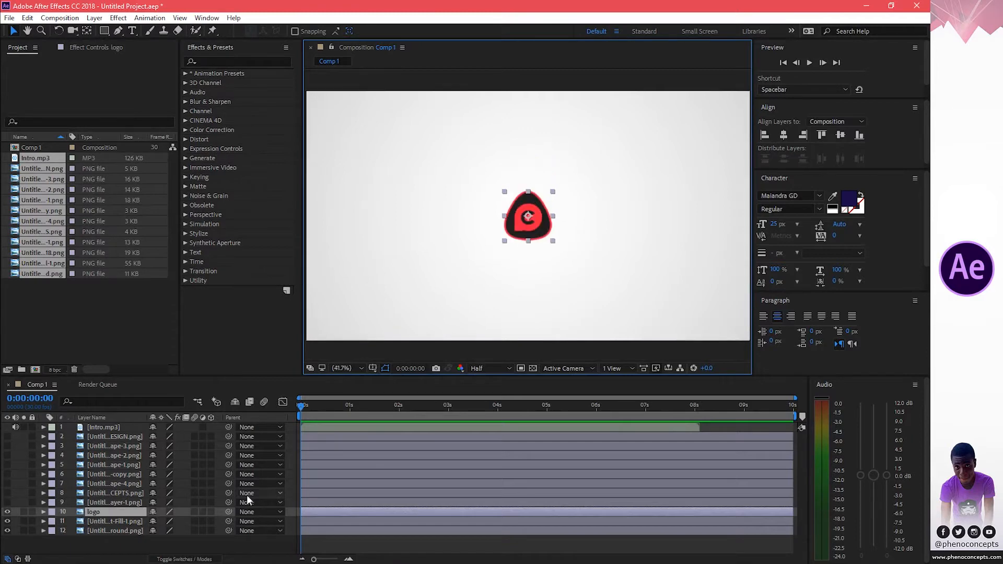
Open the logo layer's Transform properties and set its Position to 960, 426.
left_click(43, 512)
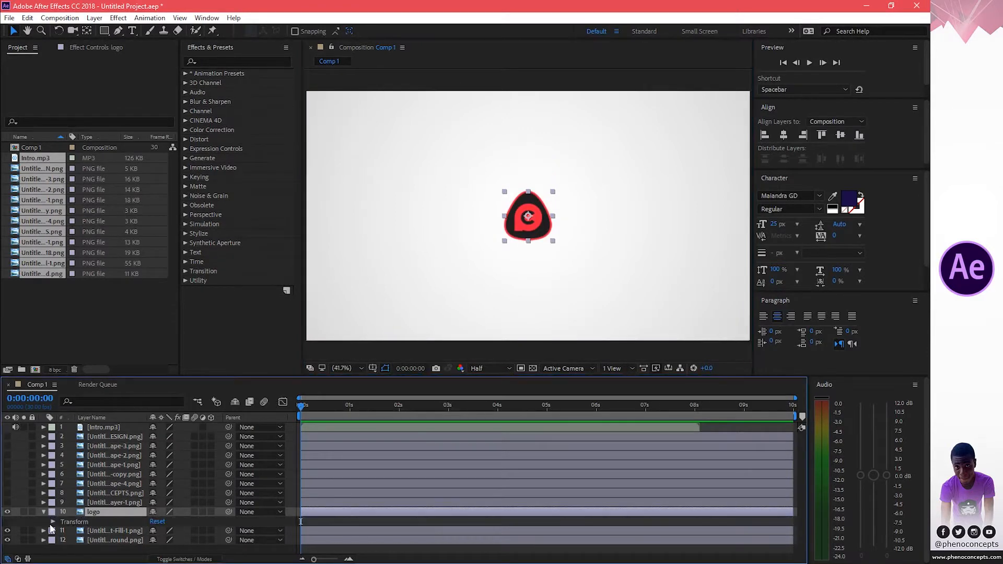
left_click(53, 521)
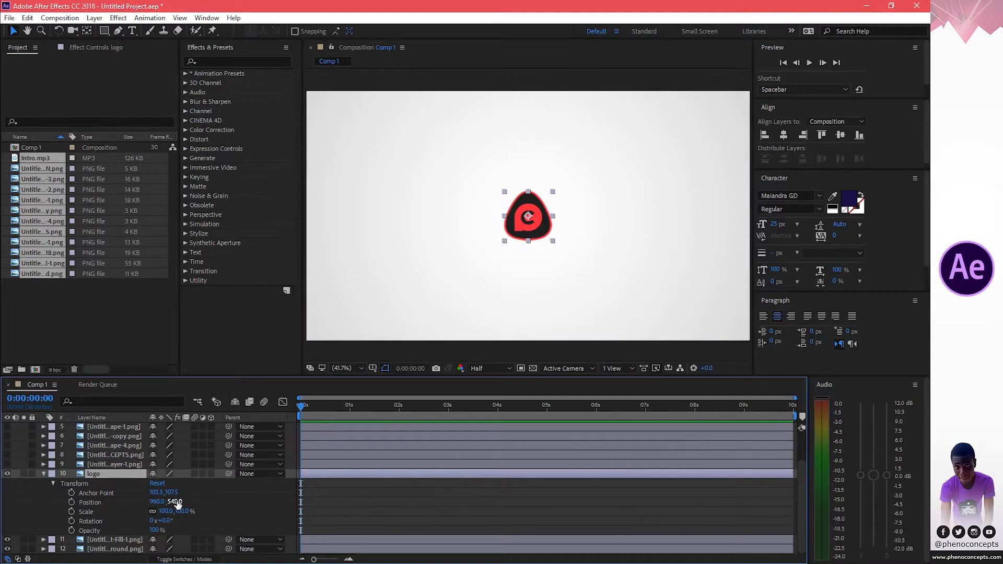
left_click_drag(175, 501, 145, 510)
key("ctrl+z")
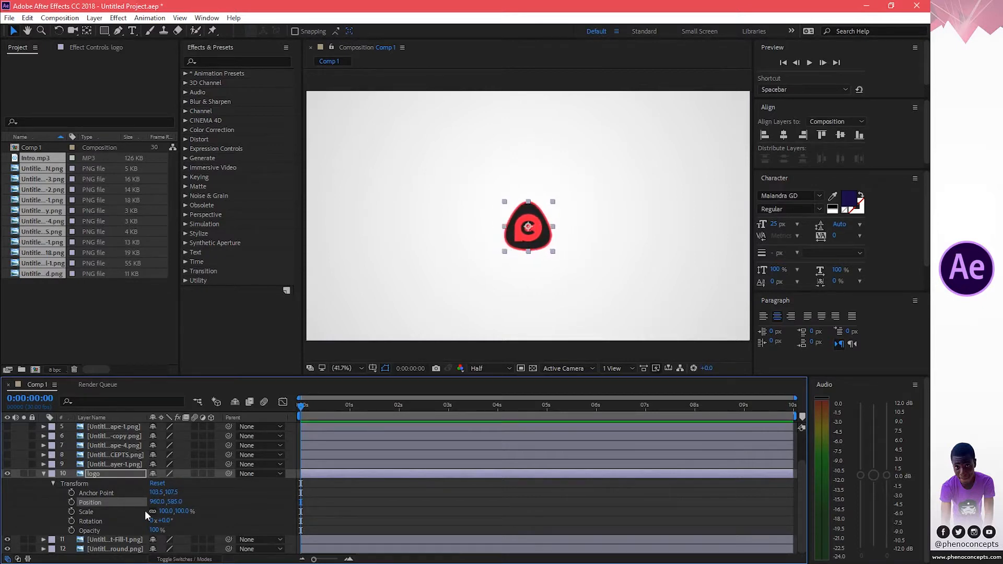
key("ctrl+z")
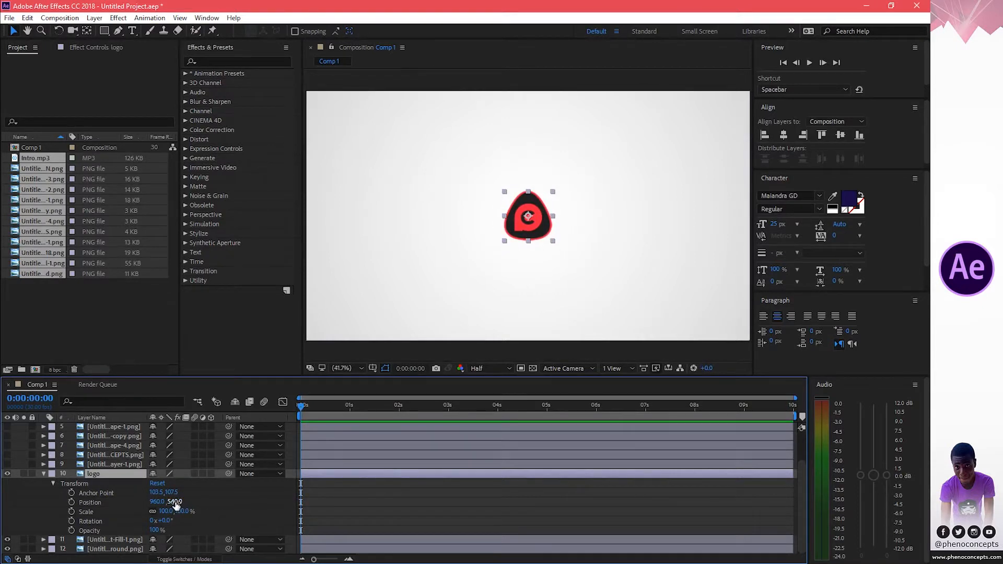
left_click_drag(175, 504, 59, 480)
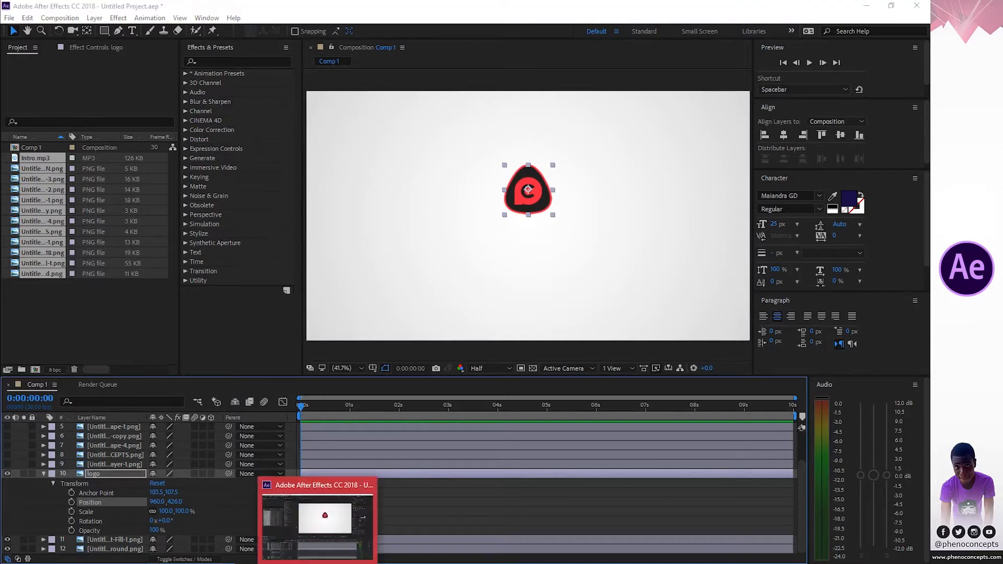
Minimize After Effects to view the reference intro design on the desktop.
left_click(320, 563)
left_click(865, 6)
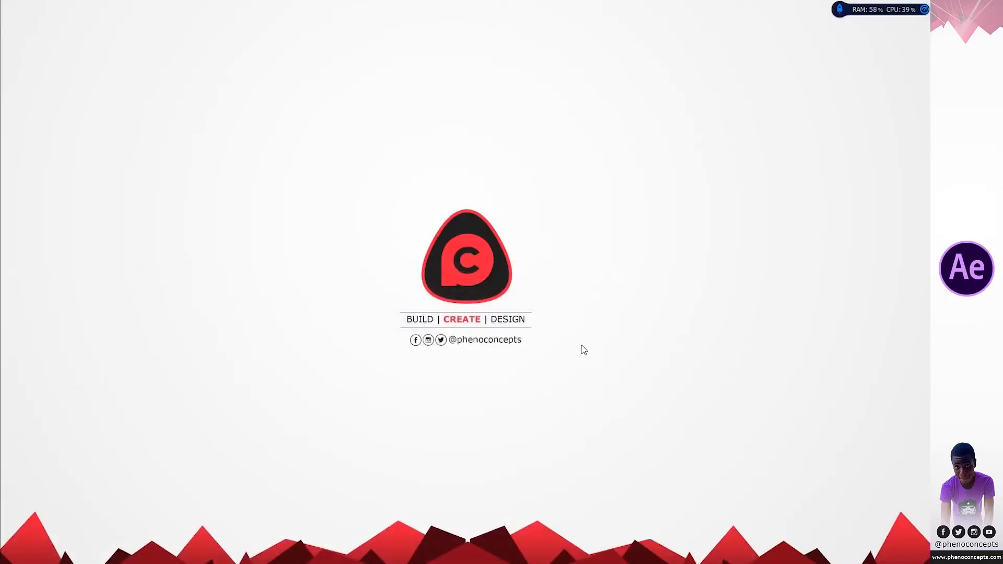
mouse_move(332, 559)
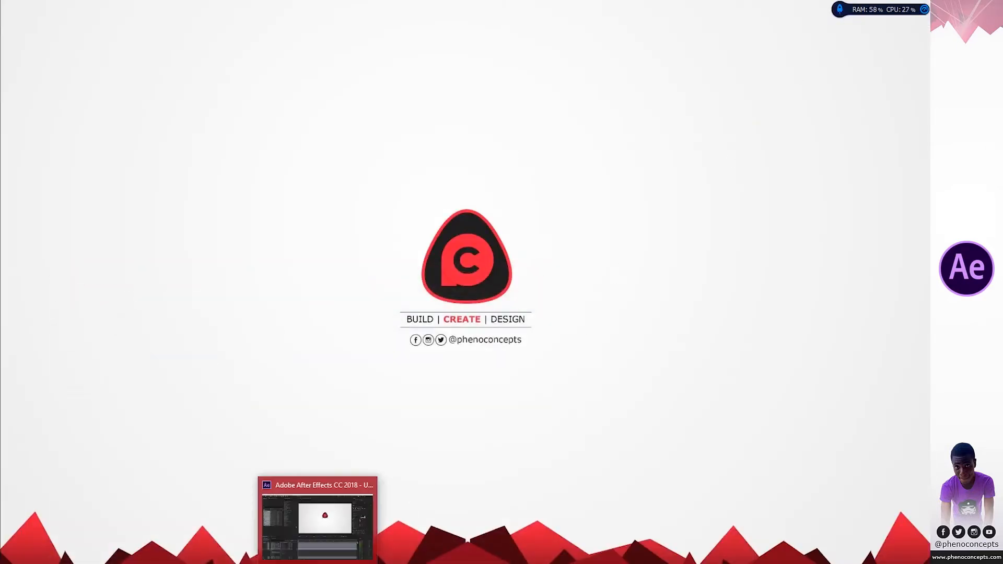
Return to After Effects and collapse the logo layer's Transform properties.
left_click(325, 516)
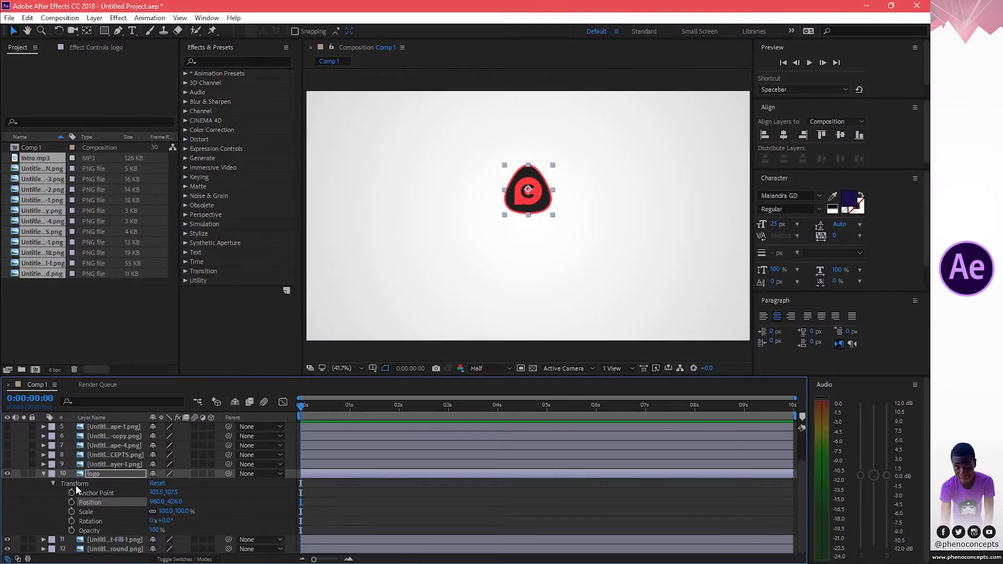
left_click(44, 473)
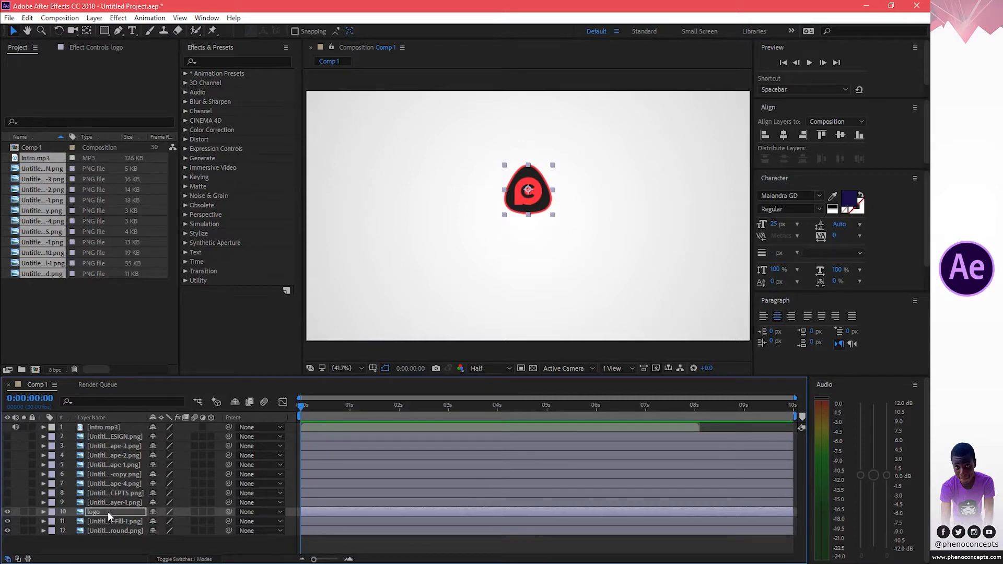
Turn on visibility of layer 9 and rename it as social icons.
left_click(7, 502)
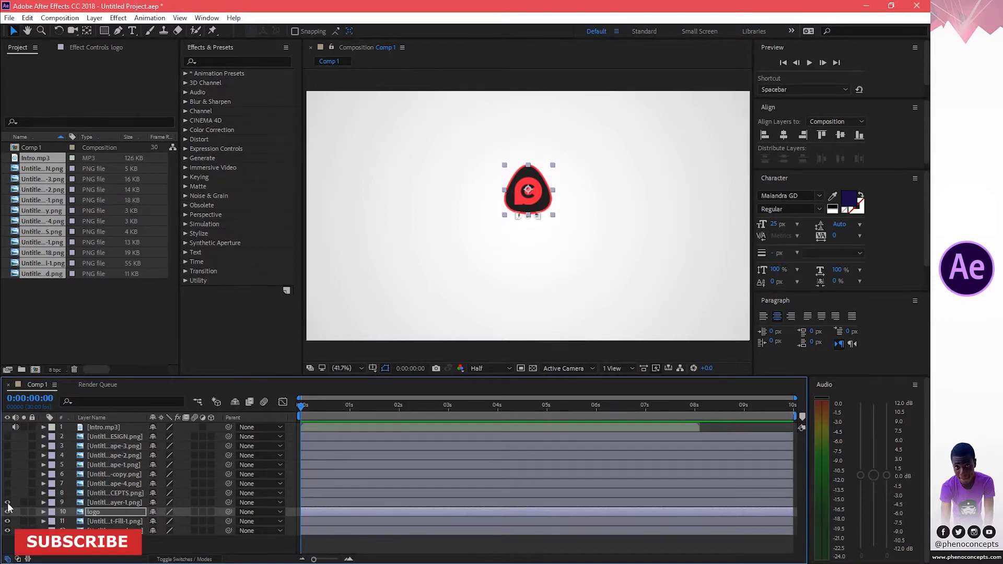
left_click(115, 502)
key("Return")
type("s")
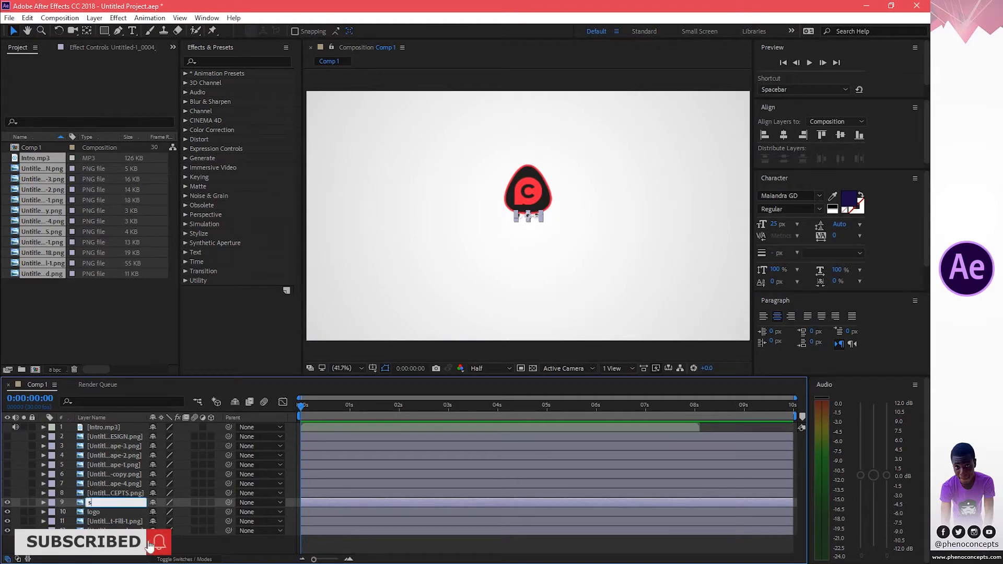
type("ocial icons")
key("Return")
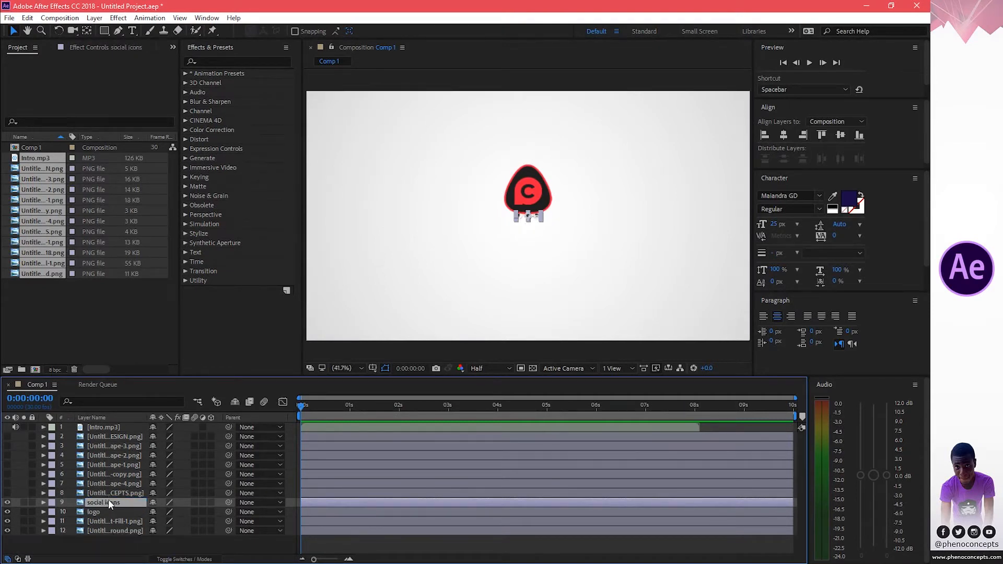
Shift the social icons layer's Position to about 837, 637 so it sits below the logo.
key("p")
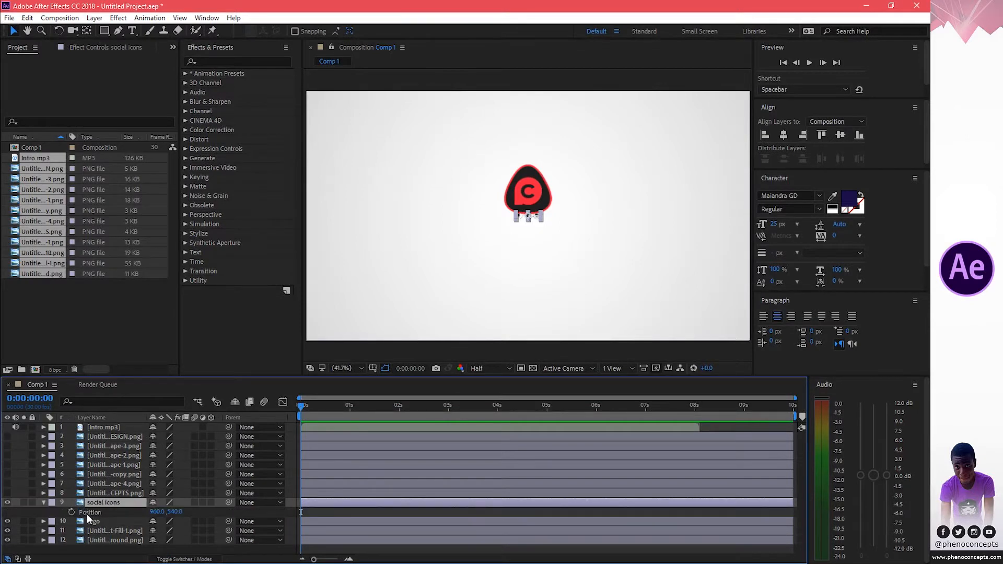
left_click_drag(155, 514, 225, 516)
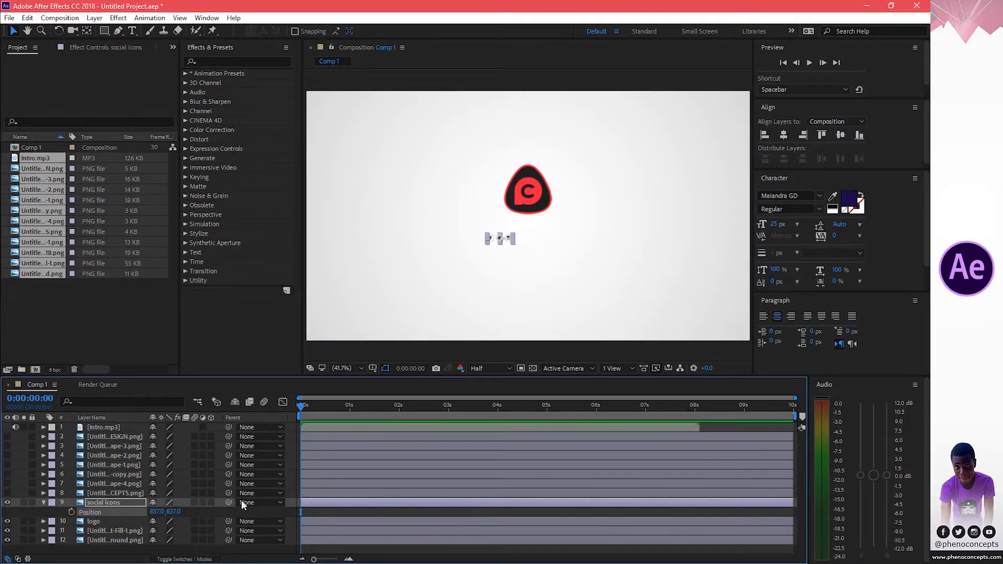
key("p")
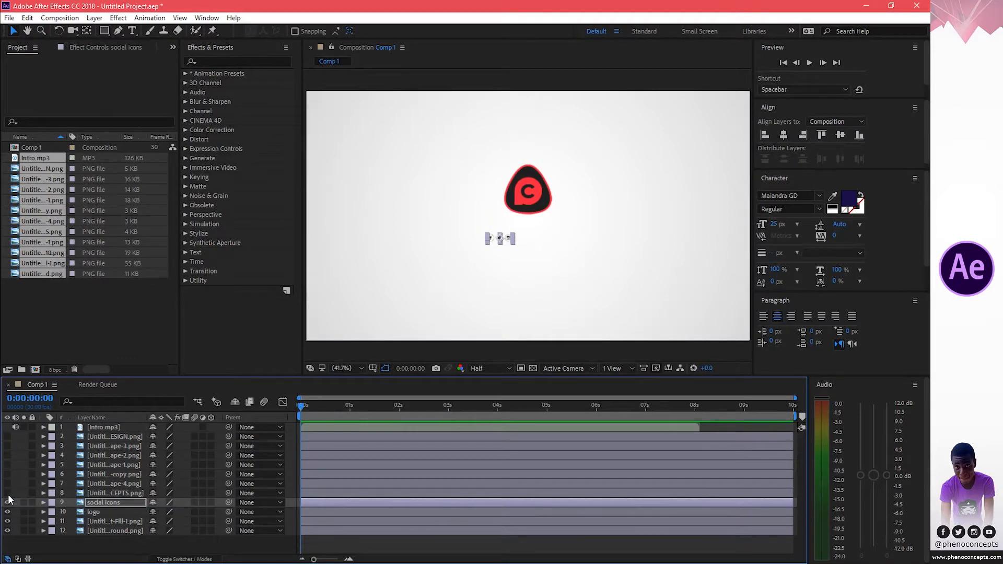
left_click(7, 492)
left_click(104, 491)
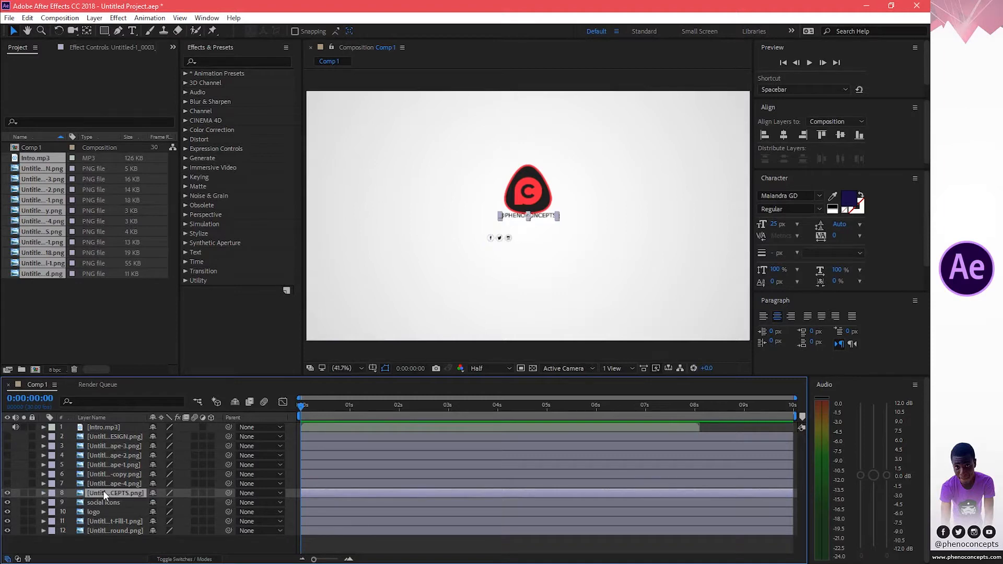
key("p")
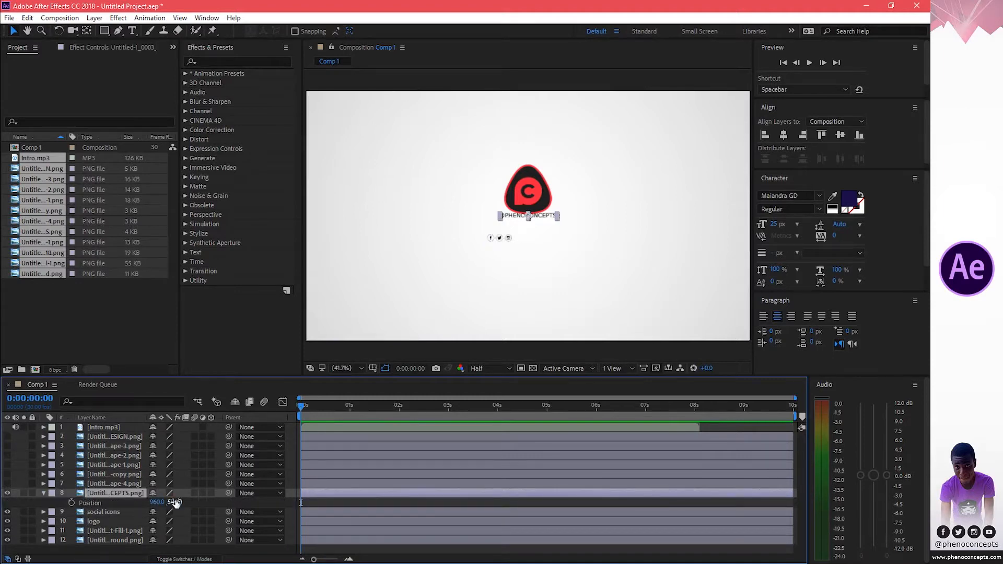
left_click_drag(175, 503, 228, 502)
left_click_drag(157, 502, 189, 496)
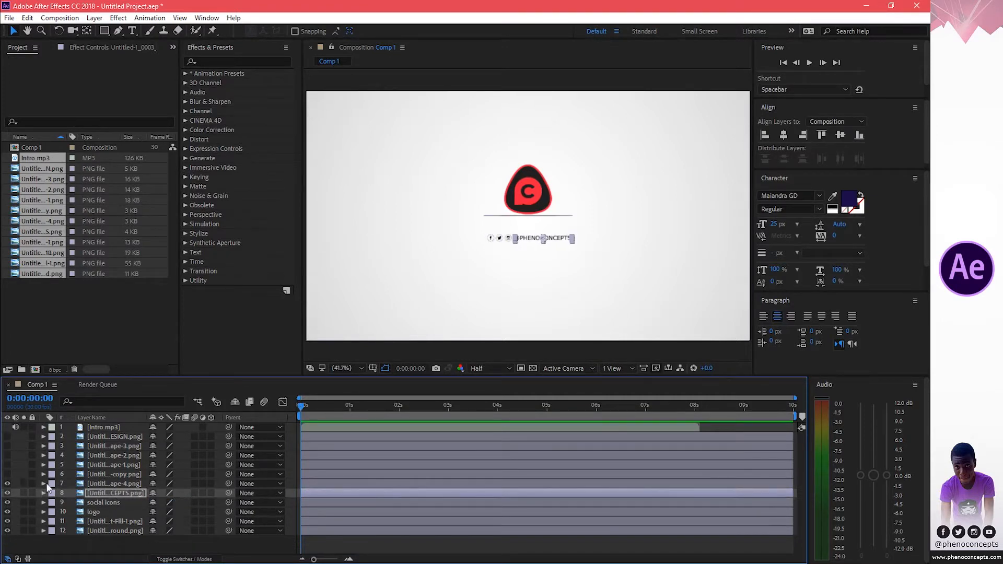
Rename the two line layers as line 1 and line 2, and nudge line 1's vertical Position slightly.
left_click(109, 486)
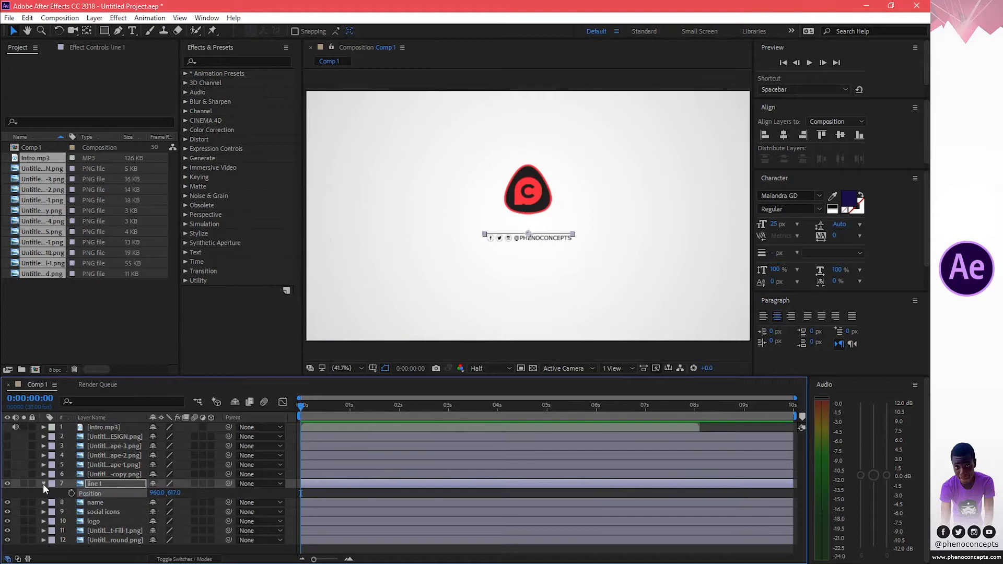
key("Return")
type("line ")
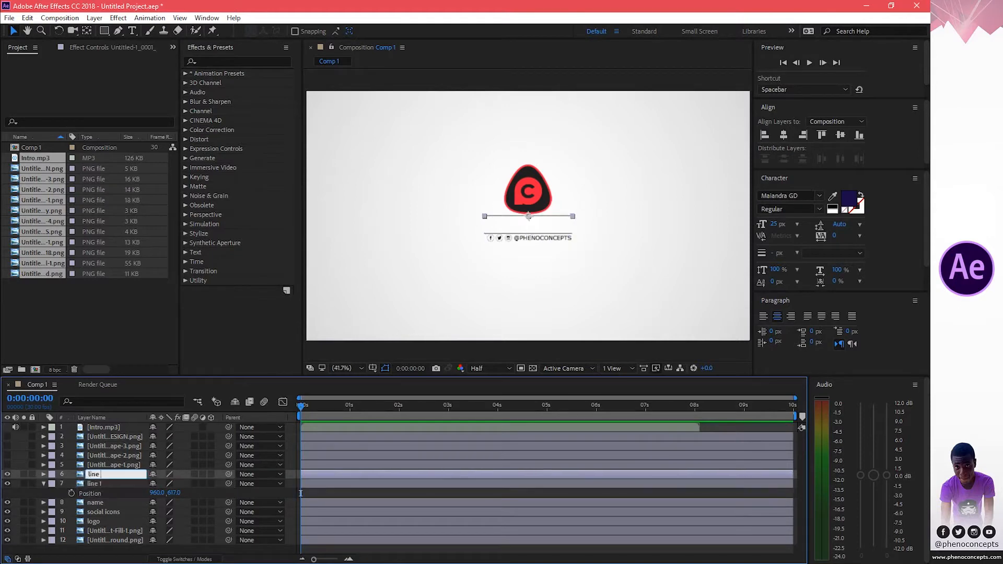
type("2")
key("Return")
key("p")
left_click_drag(174, 484, 180, 484)
left_click(43, 474)
left_click(43, 484)
Show the three red shape layers and move them together to Position 960, 1028 along the bottom edge.
left_click(7, 465)
left_click_drag(7, 456, 7, 447)
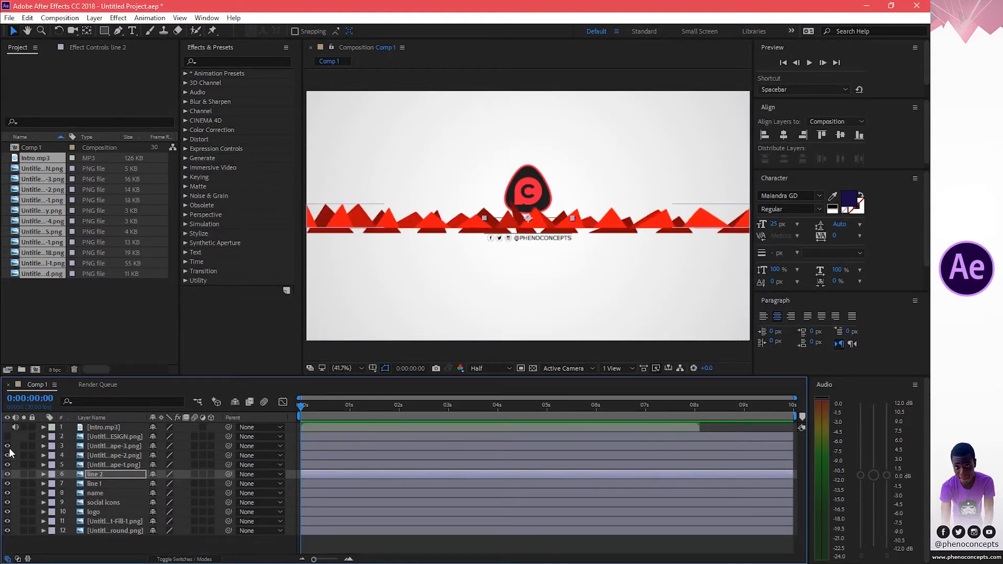
left_click(108, 462)
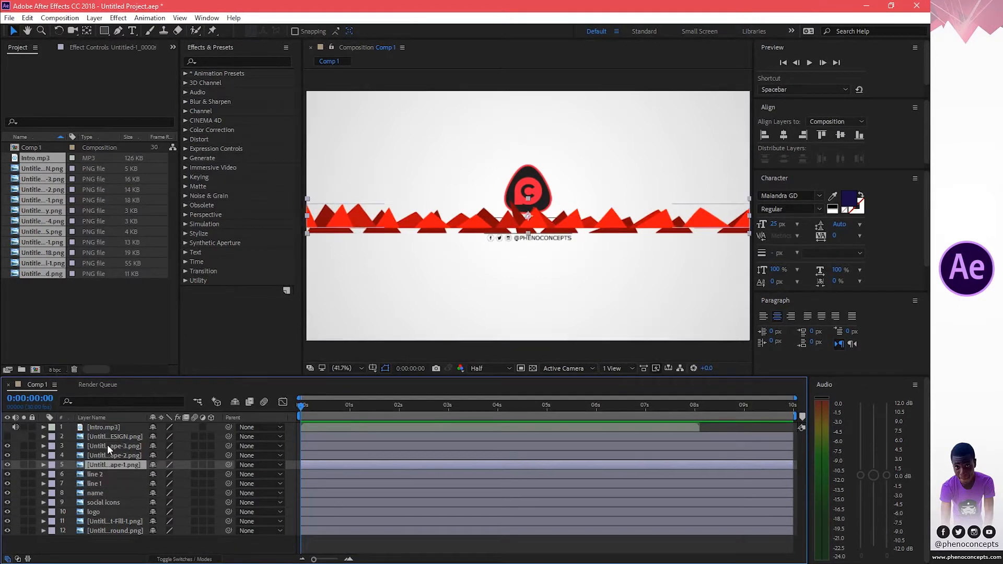
left_click(108, 445, "shift")
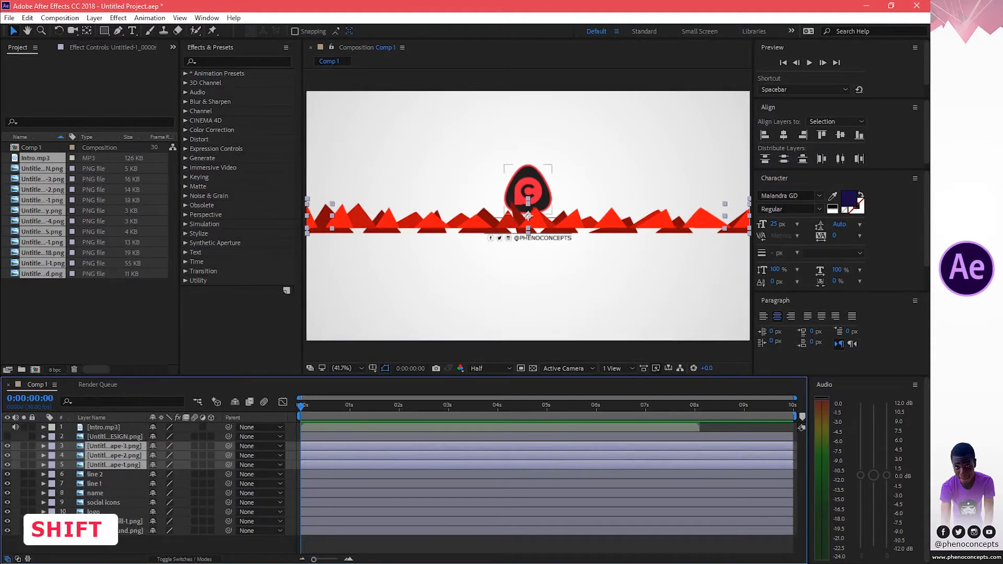
left_click(112, 464)
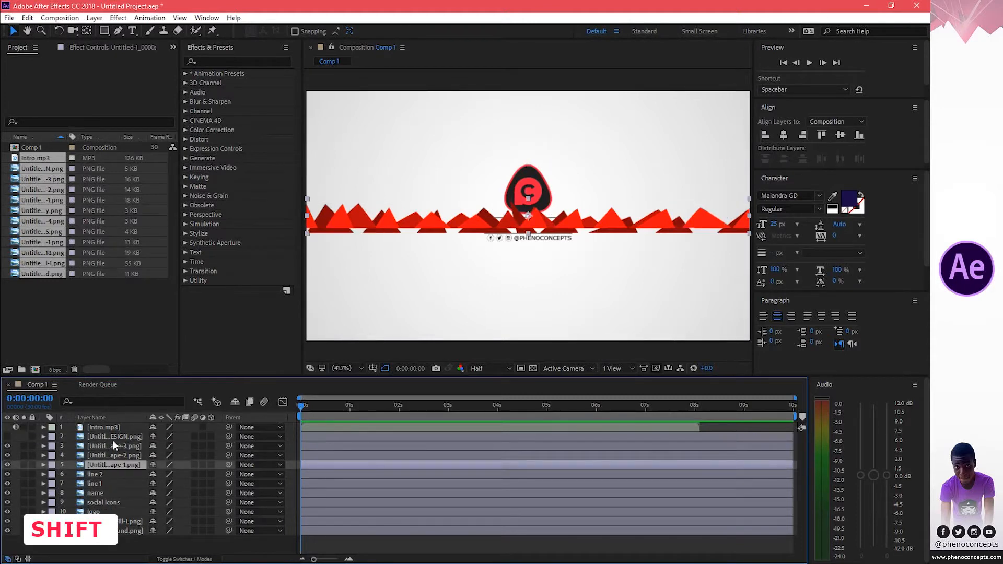
left_click(113, 445, "shift")
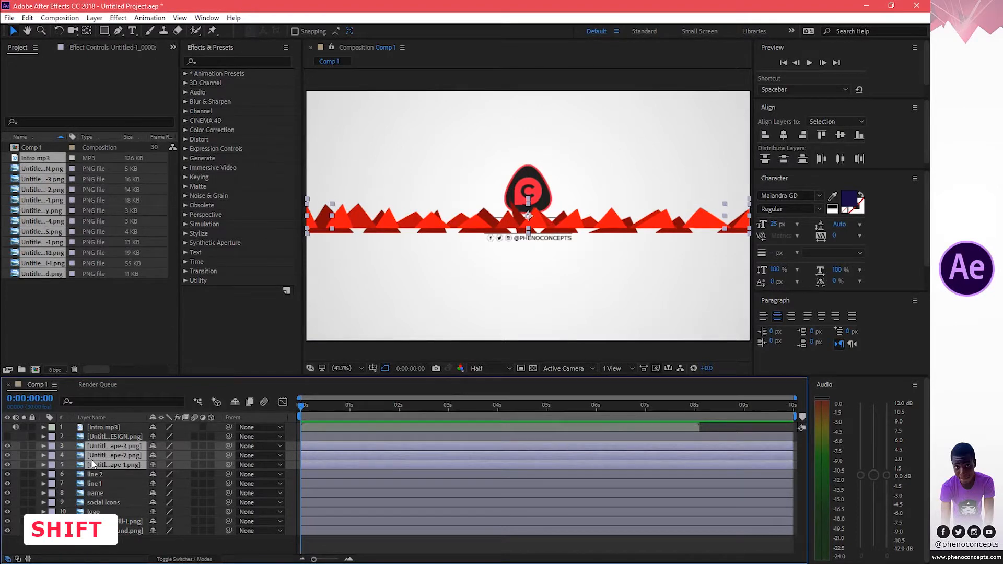
key("p")
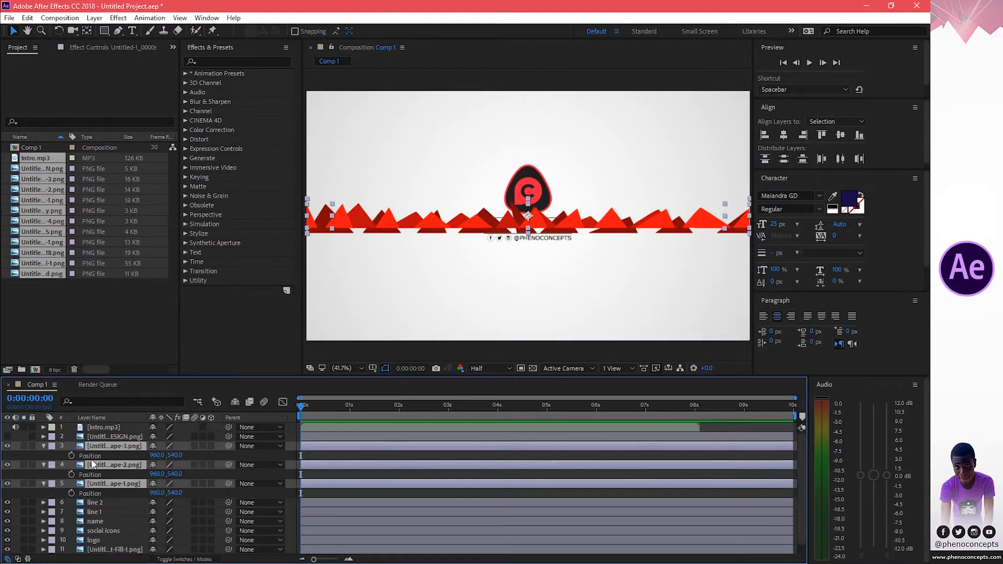
left_click_drag(177, 456, 443, 449)
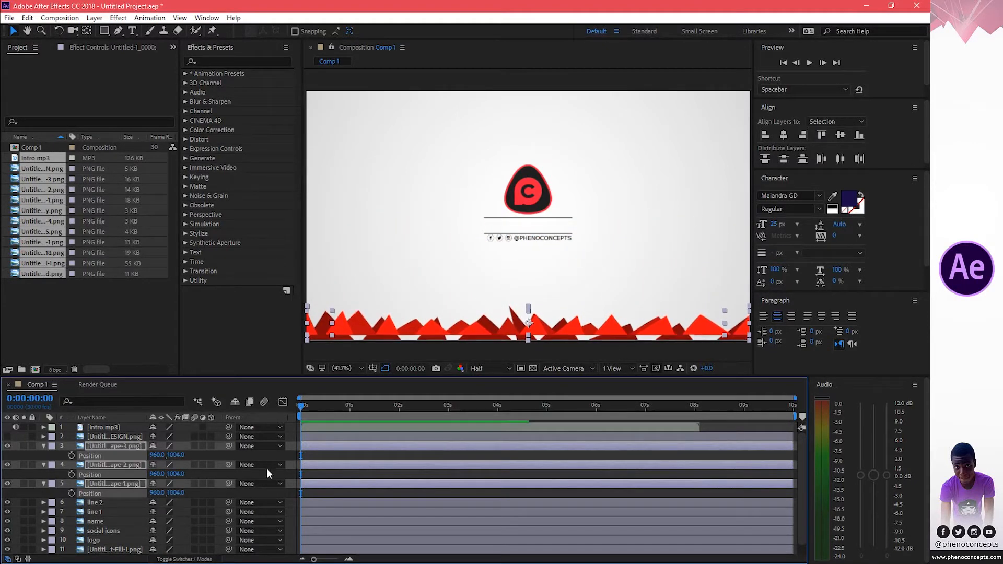
left_click_drag(177, 474, 186, 492)
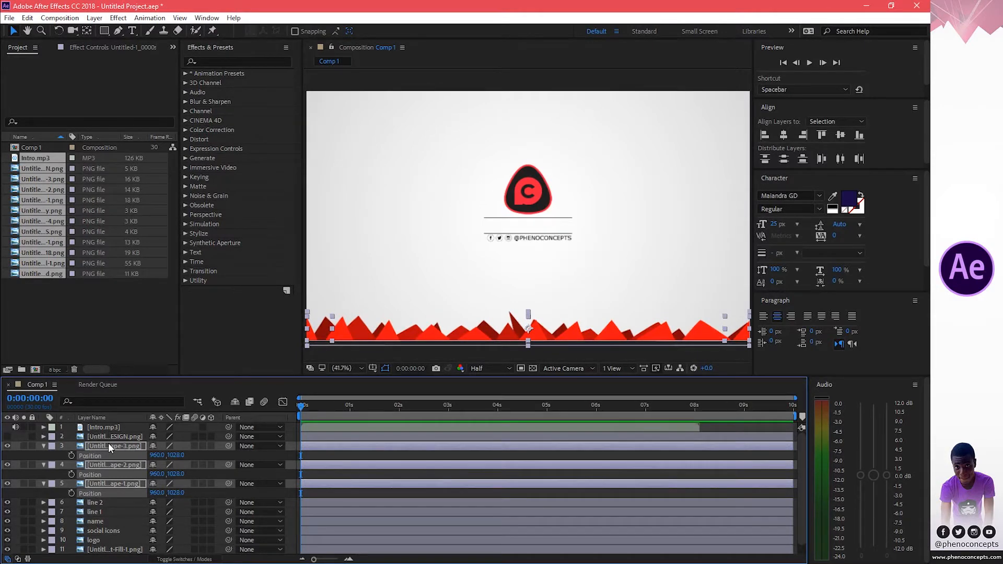
Turn on visibility of layer 2 and rename it as slogan.
left_click(42, 447)
left_click(7, 436)
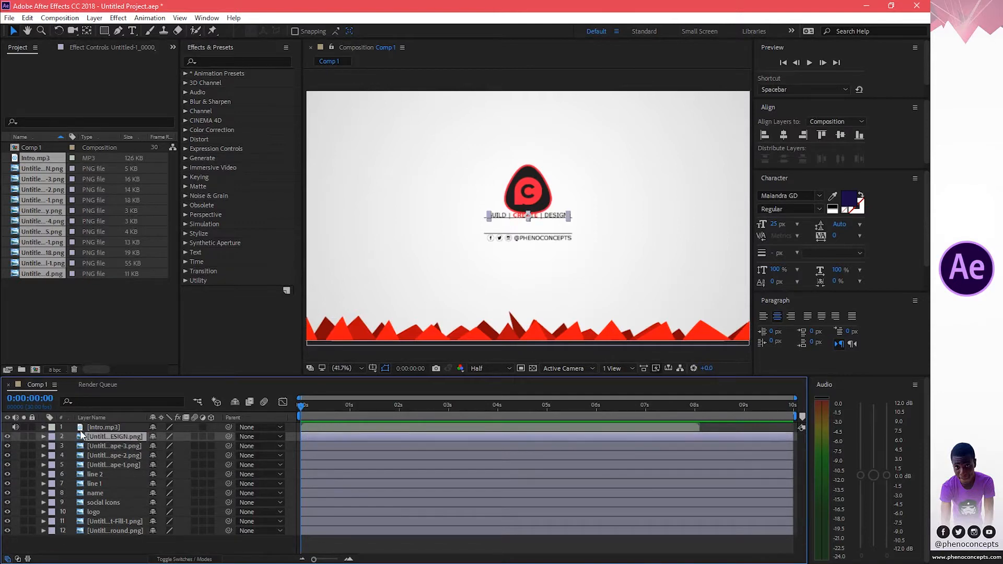
key("Return")
type("slogan")
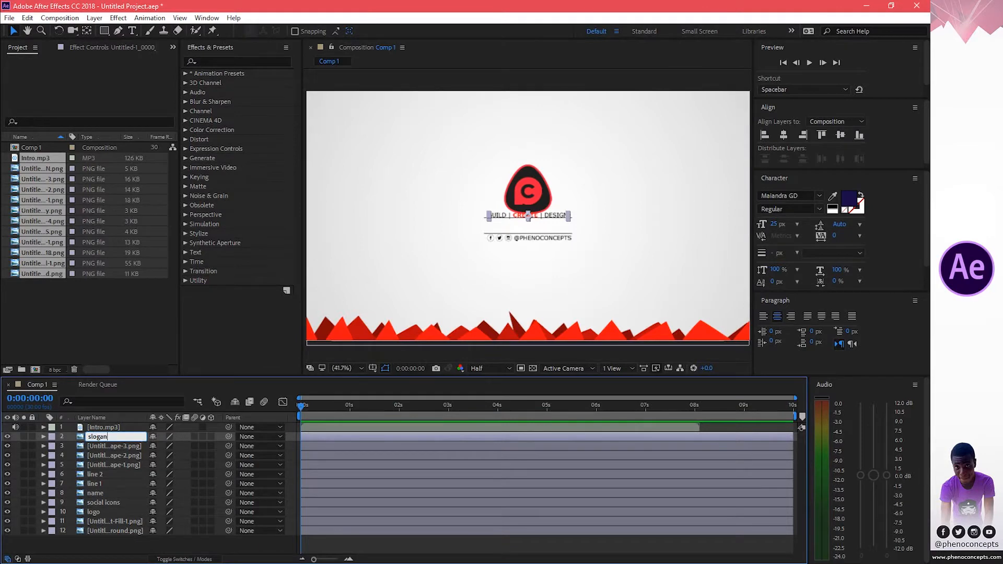
key("Return")
Set the slogan's Position to 960, 583 and line 1's Position to 960, 608, then collapse both layers.
key("p")
left_click_drag(180, 446, 196, 446)
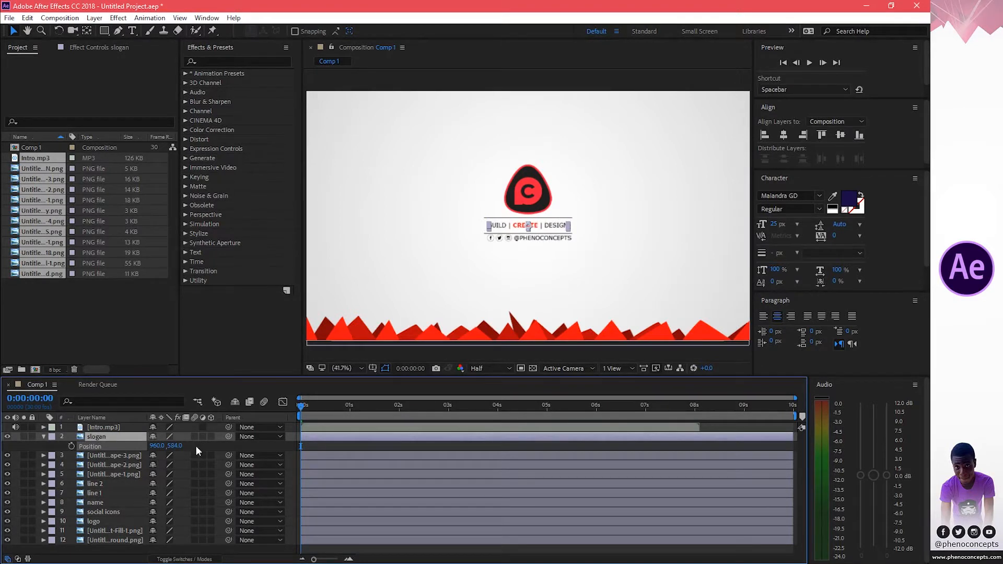
left_click(104, 493)
key("p")
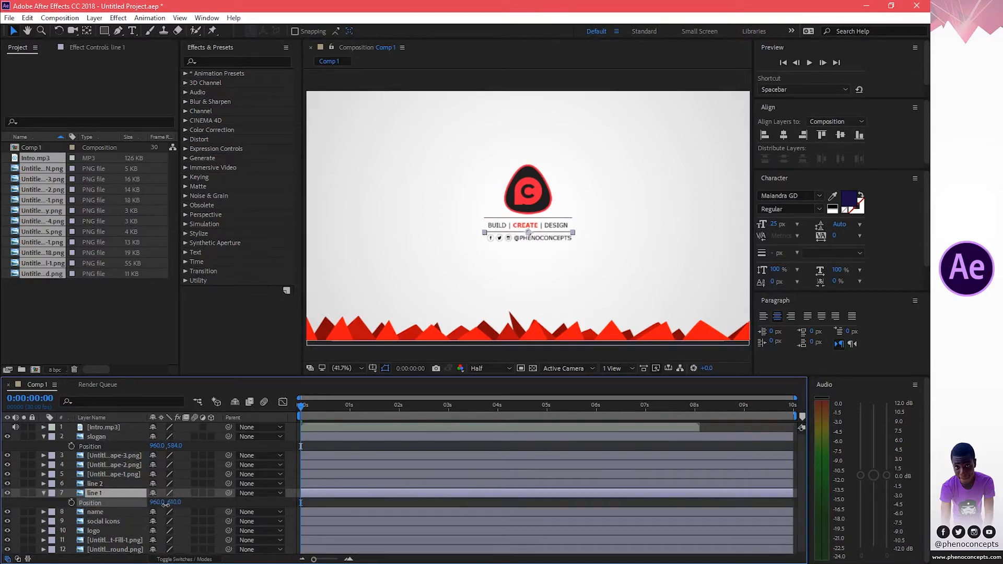
left_click_drag(167, 502, 165, 503)
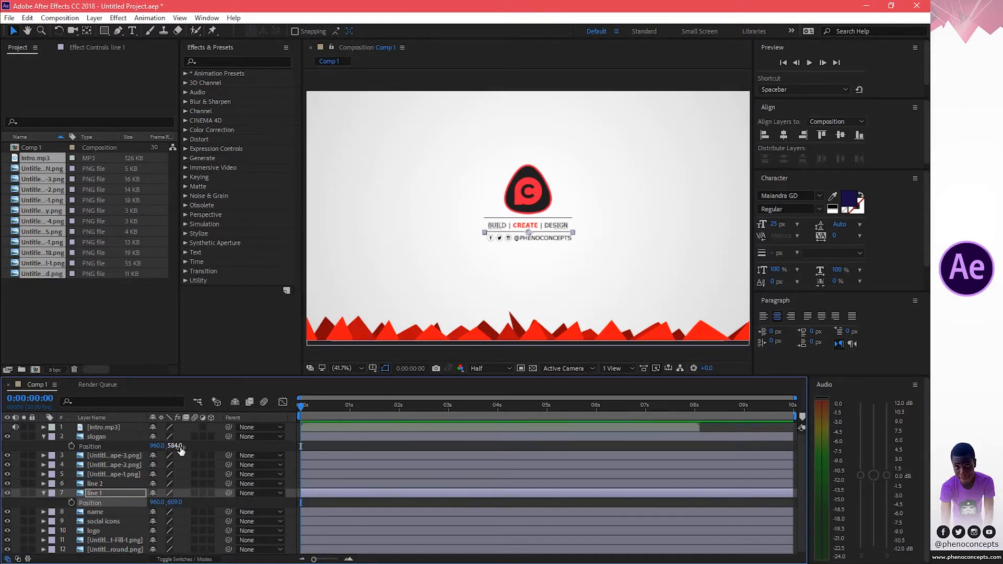
left_click_drag(174, 445, 178, 446)
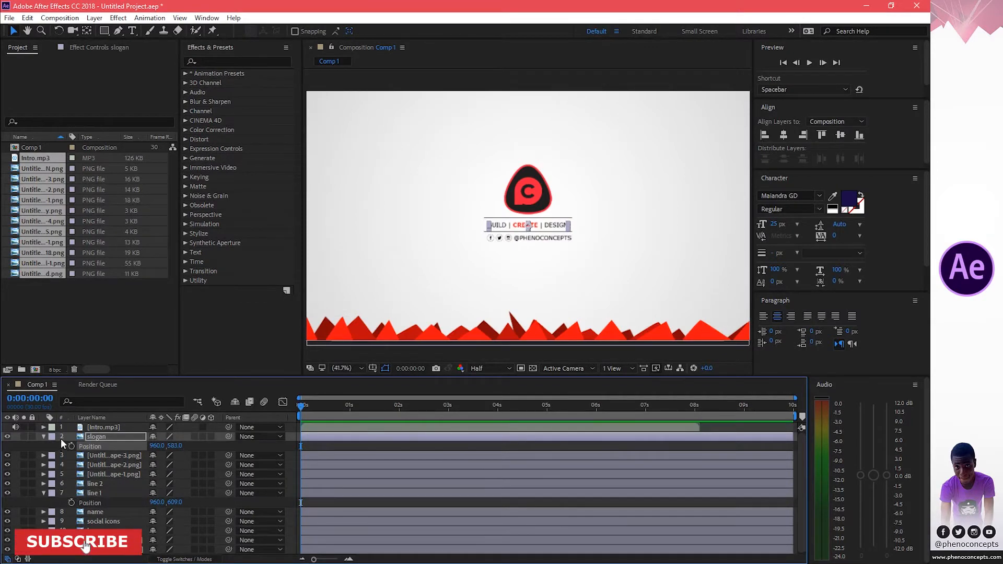
left_click(44, 437)
left_click(43, 483)
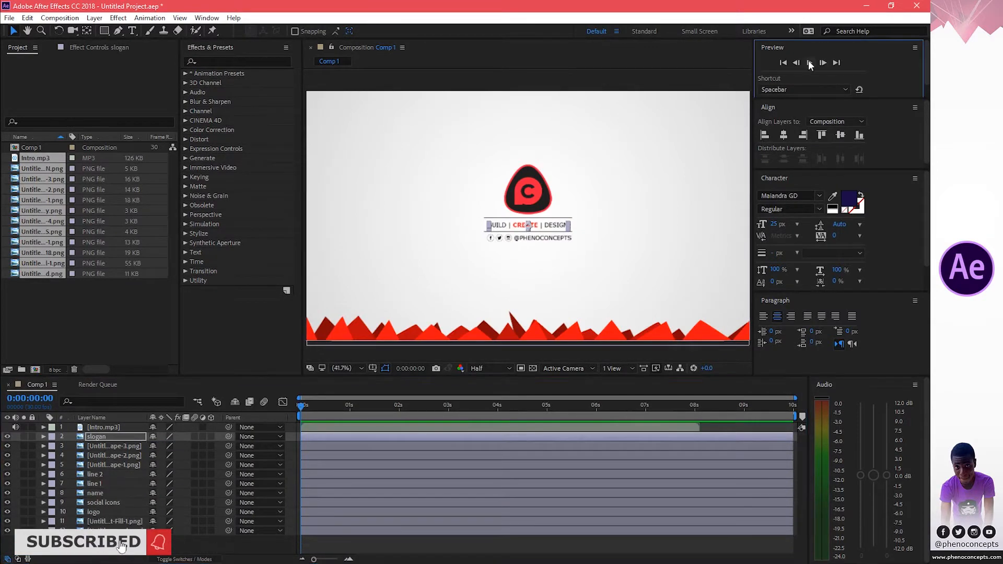